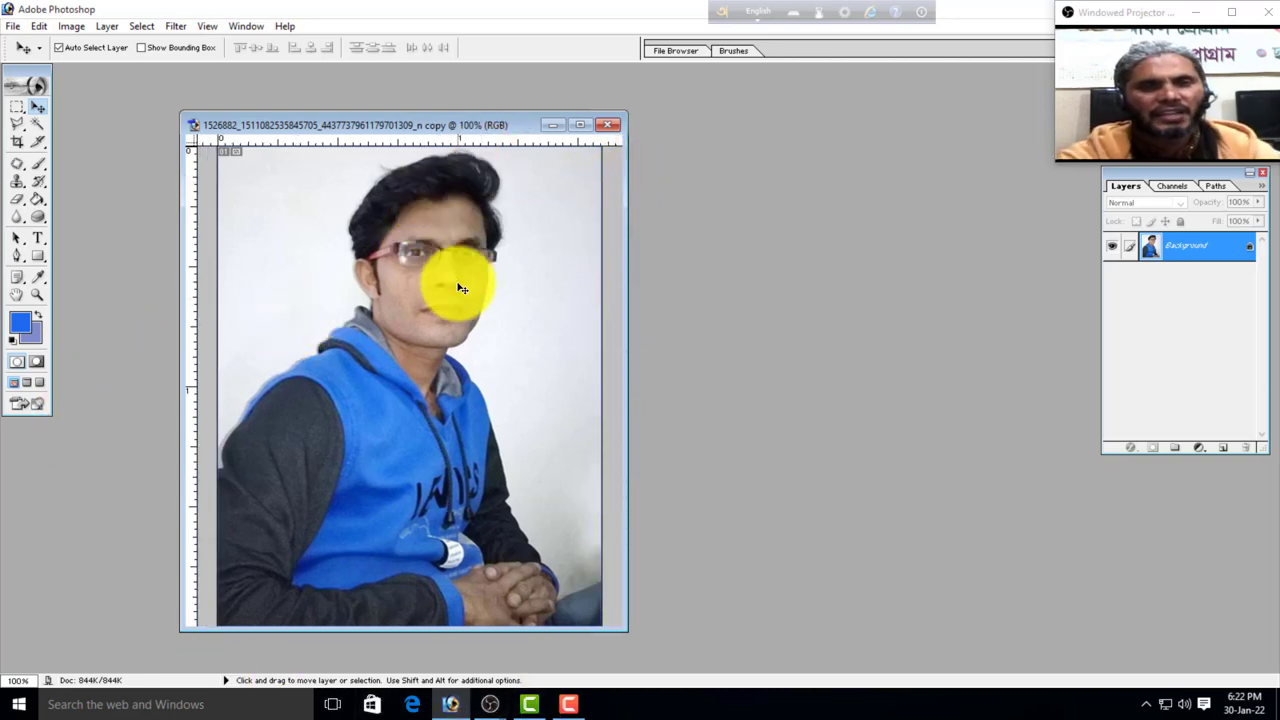
# - Maximize the photo's window, try a canvas size of 1.11 by 2.5 inches with clipping accepted, and undo it
pyautogui.click(585, 126)
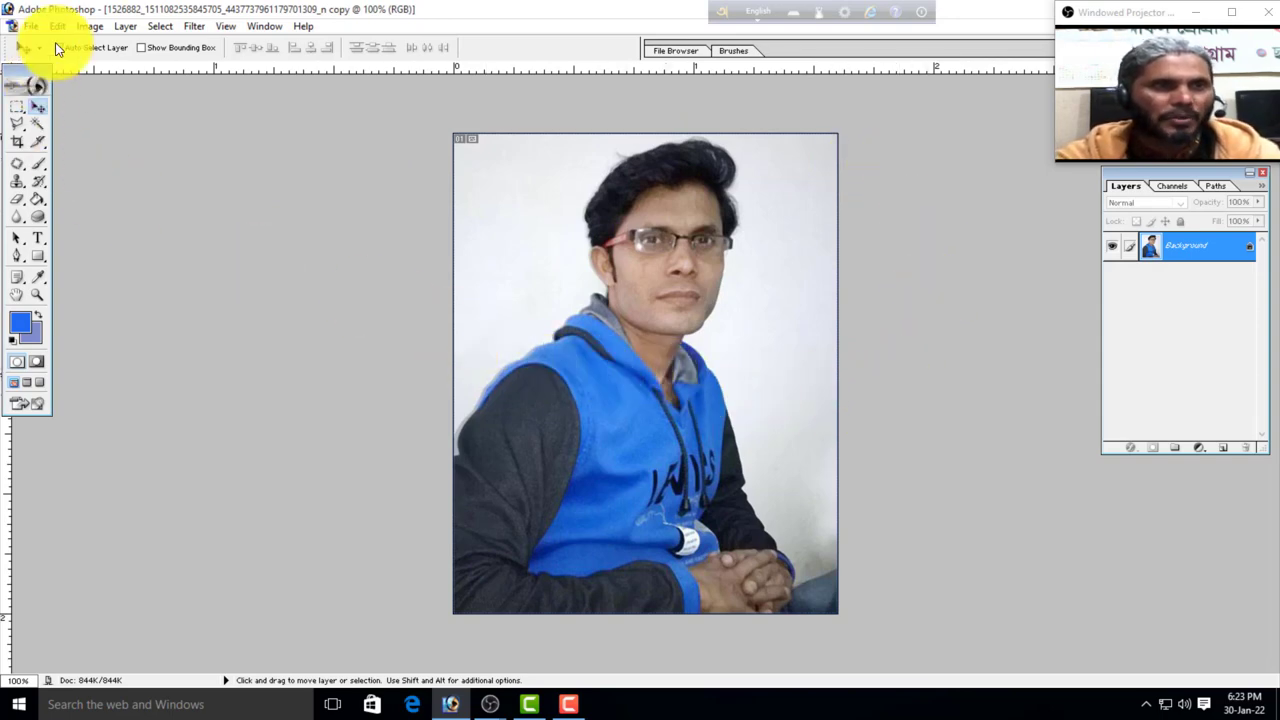
pyautogui.click(90, 27)
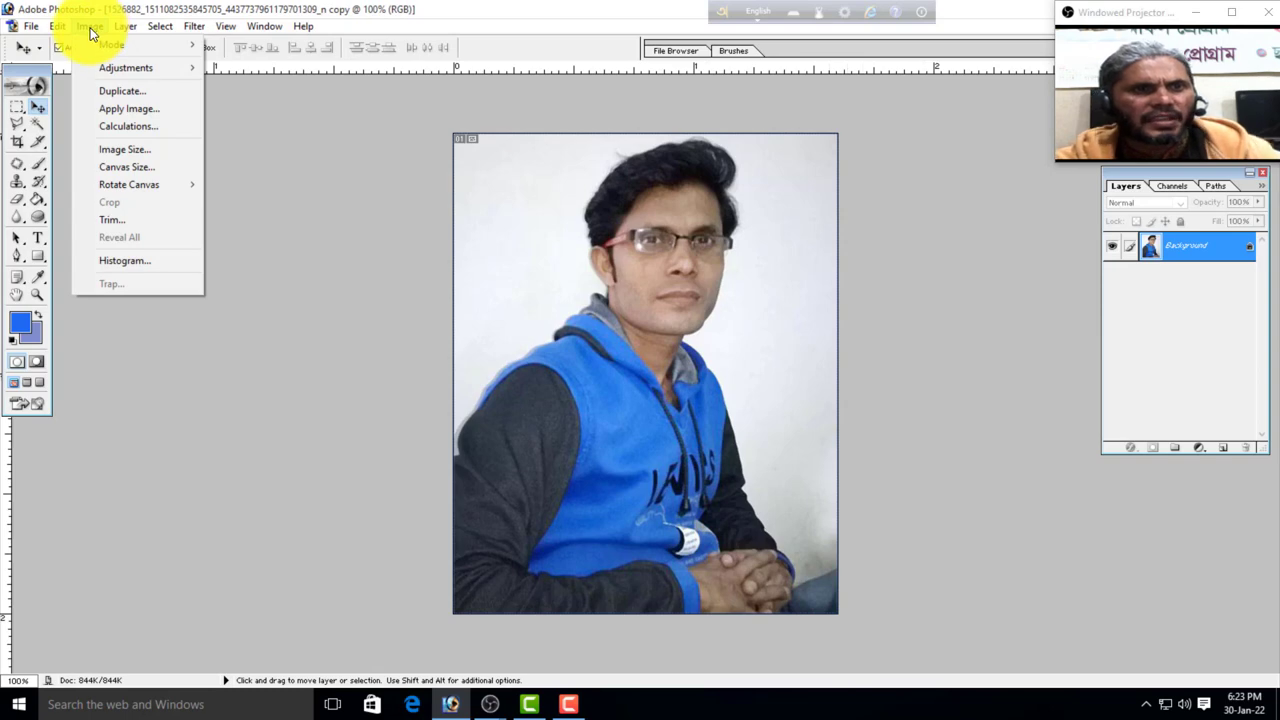
pyautogui.moveTo(128, 181)
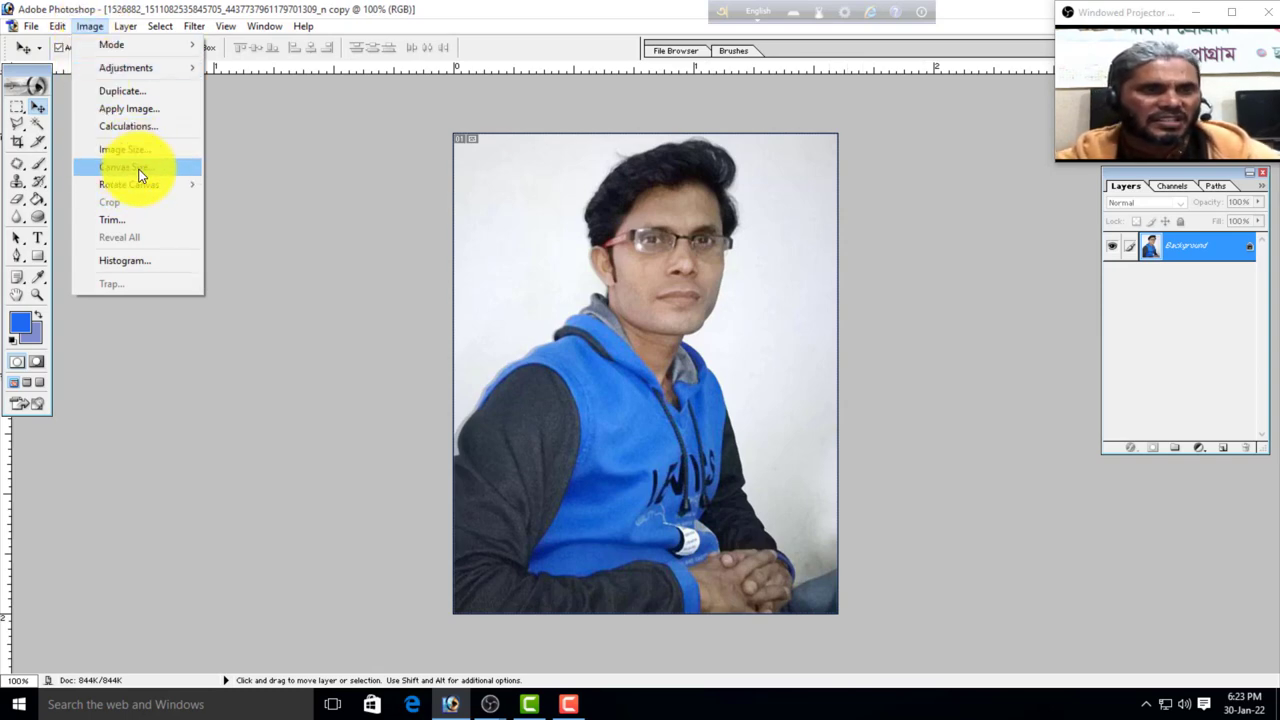
pyautogui.click(124, 176)
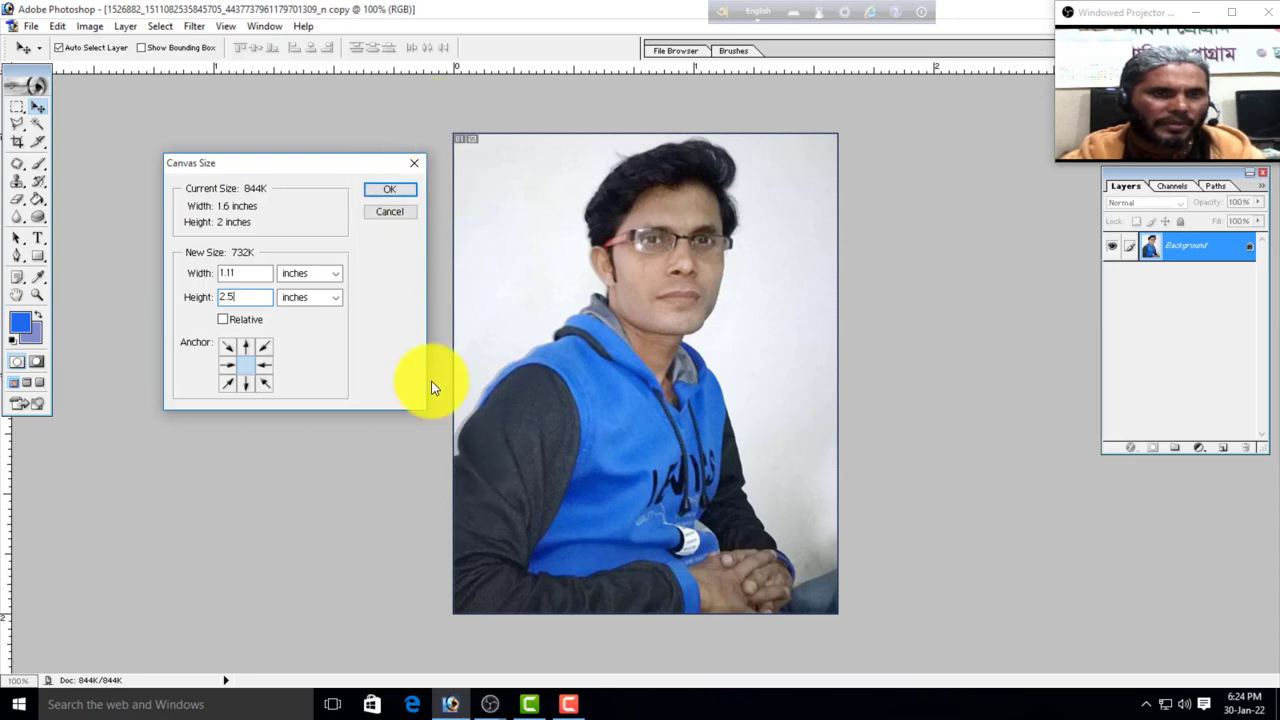
pyautogui.click(393, 191)
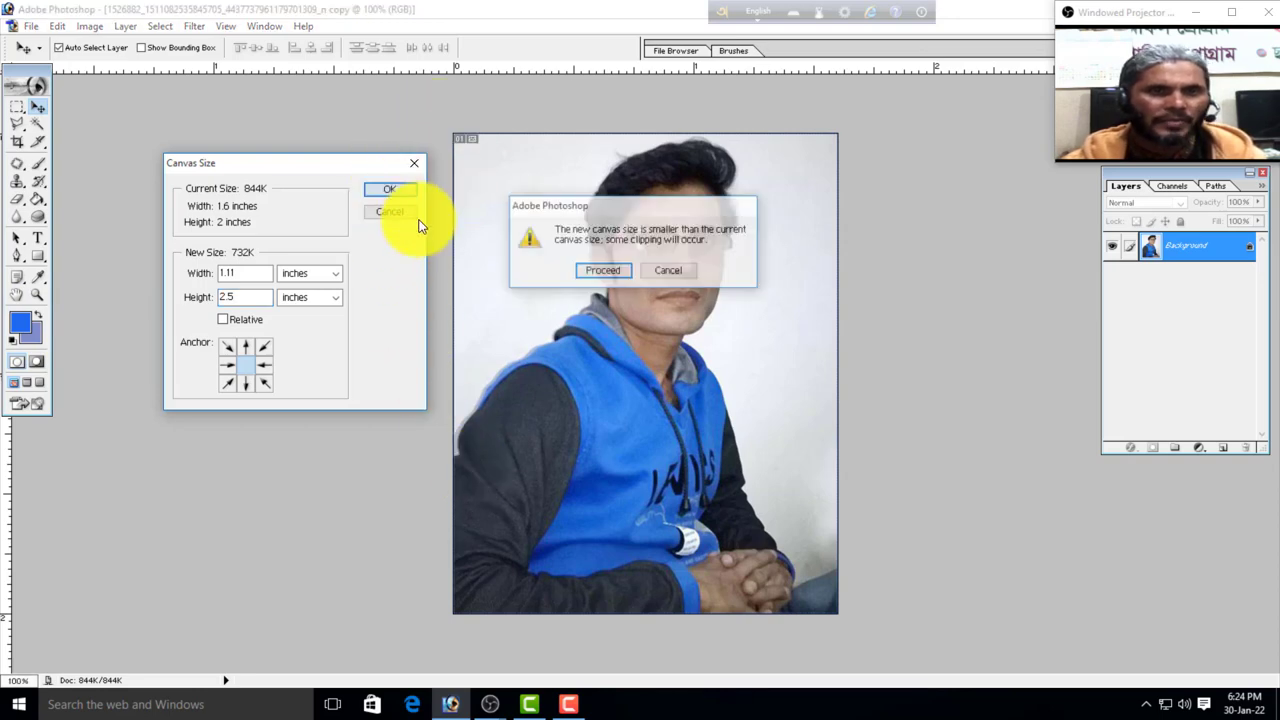
pyautogui.click(593, 272)
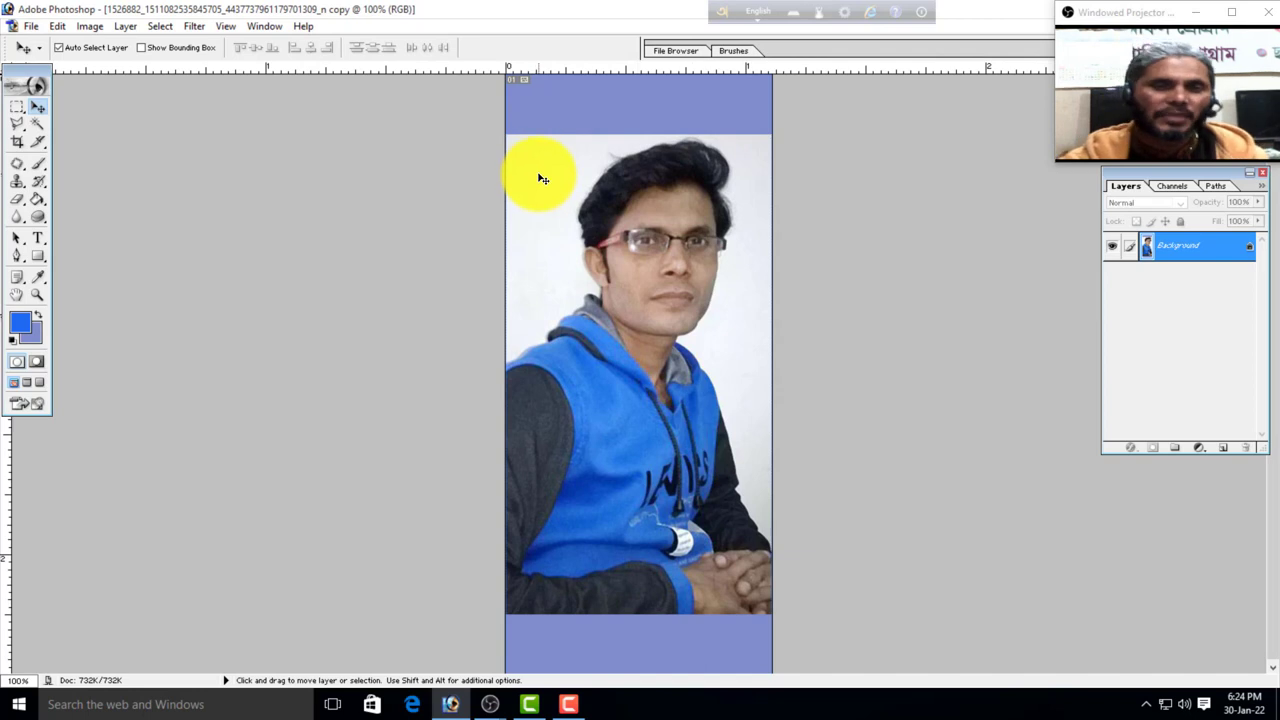
pyautogui.hotkey('ctrl', 'z')
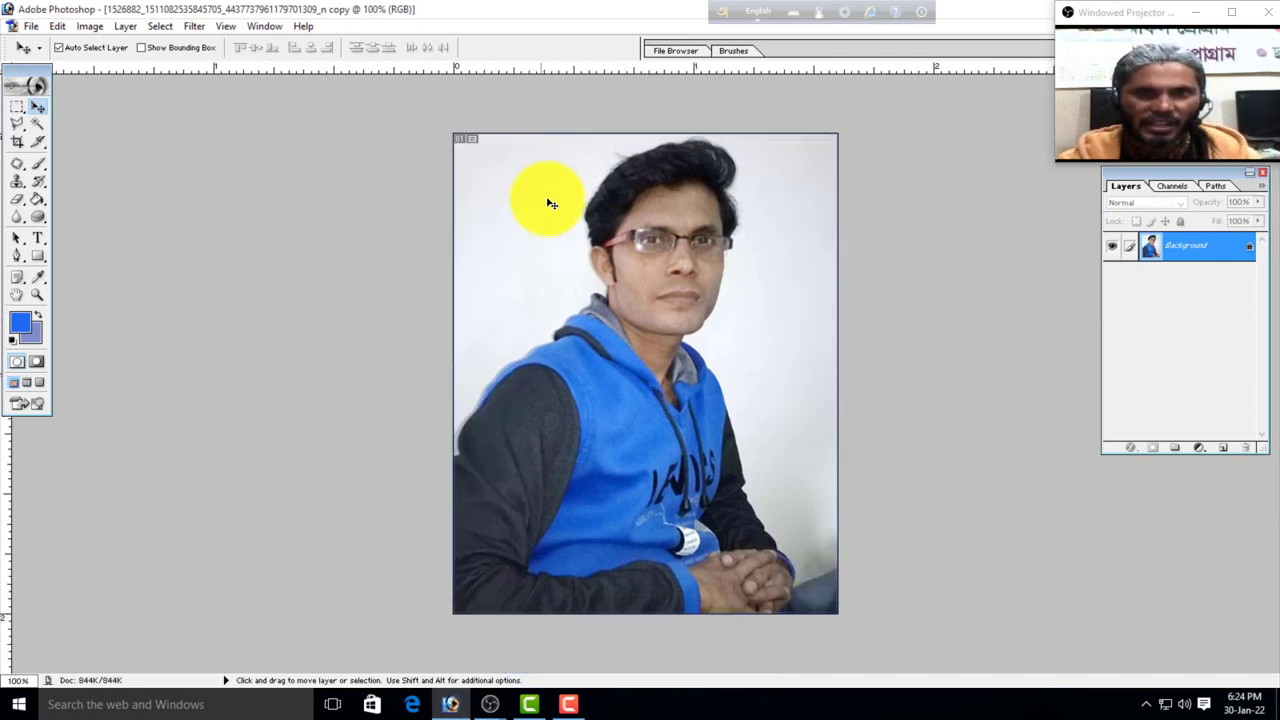
# - Enlarge the photo's canvas to 2 inches wide and 2.5 inches high, keeping the image centred
pyautogui.click(89, 27)
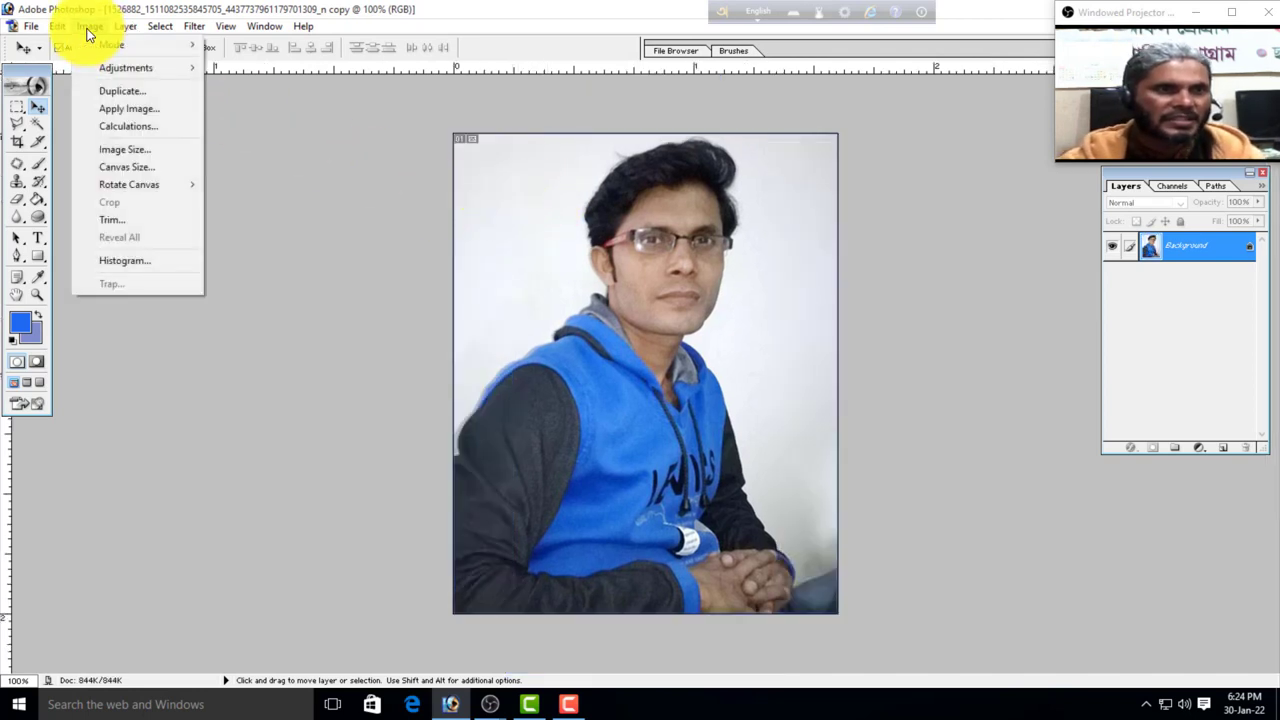
pyautogui.click(140, 167)
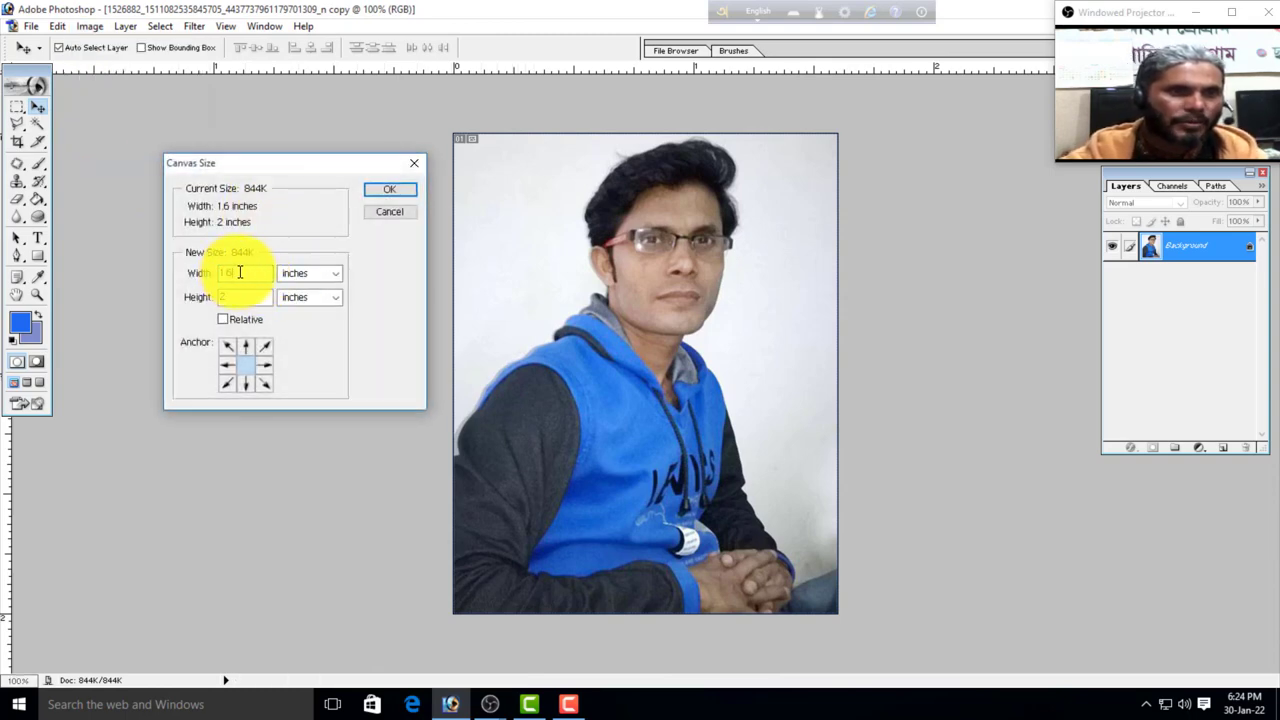
pyautogui.doubleClick(242, 279)
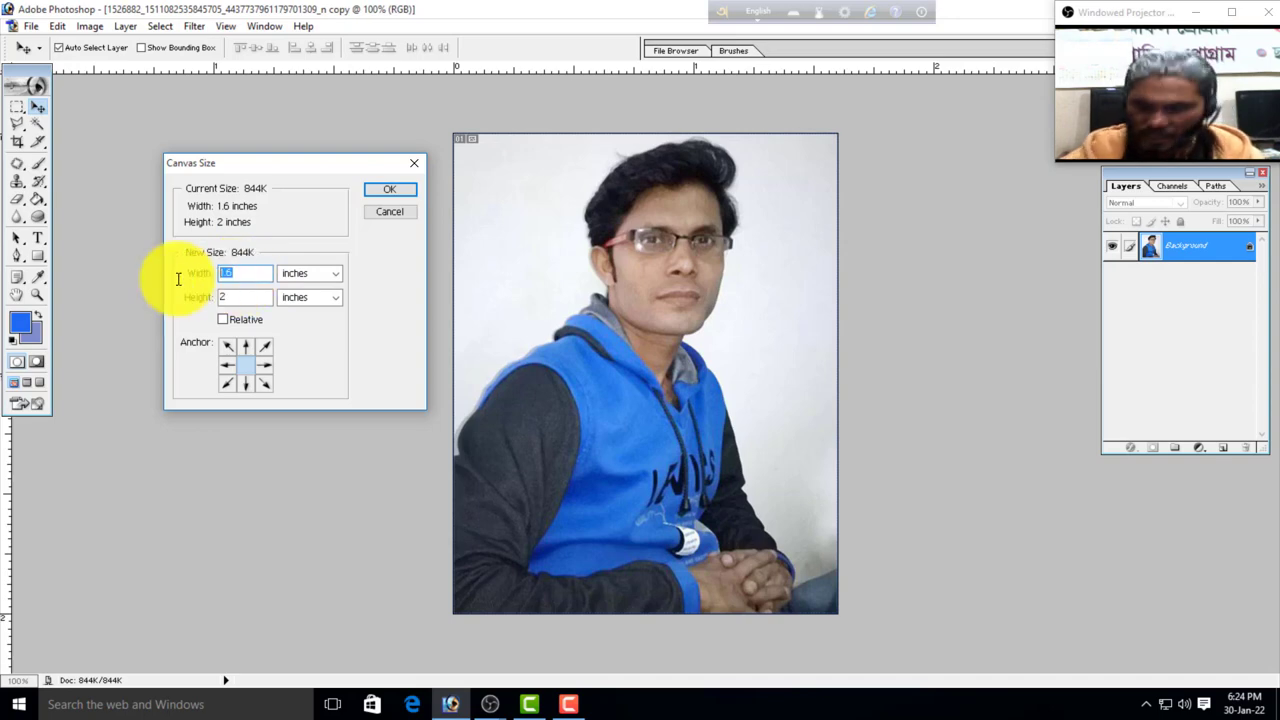
pyautogui.doubleClick(248, 291)
pyautogui.write('2.5')
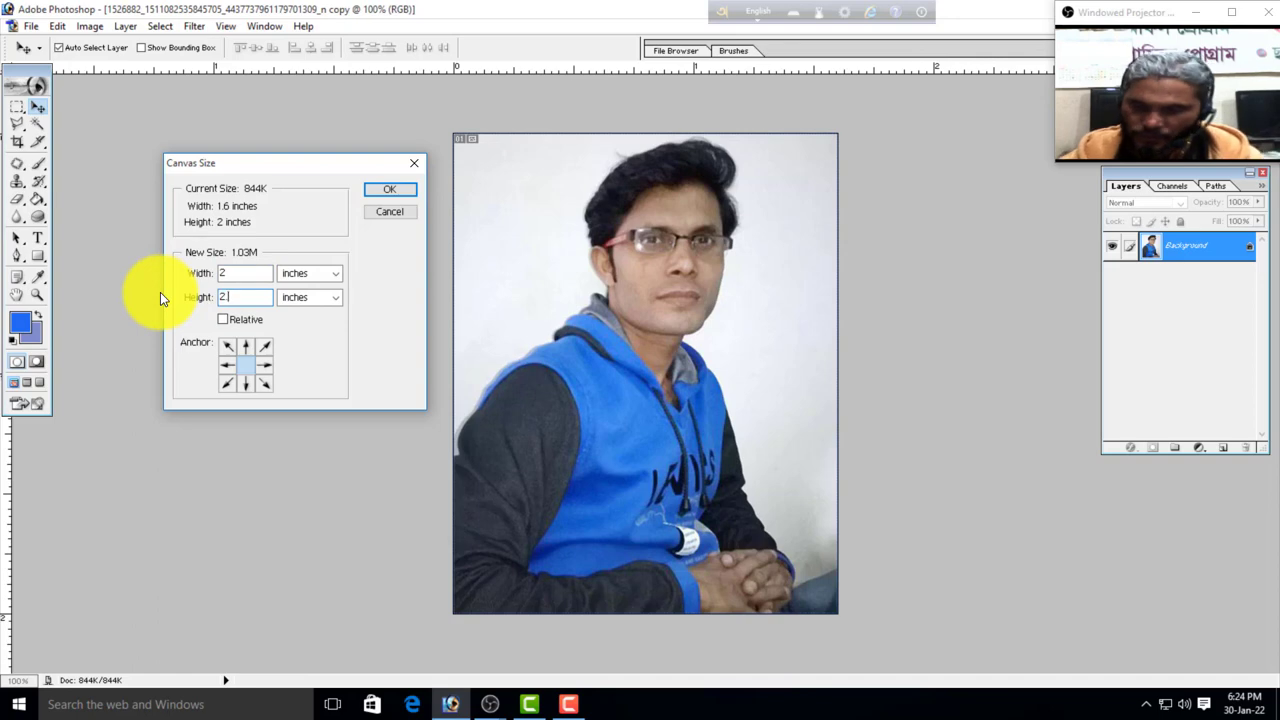
pyautogui.click(410, 189)
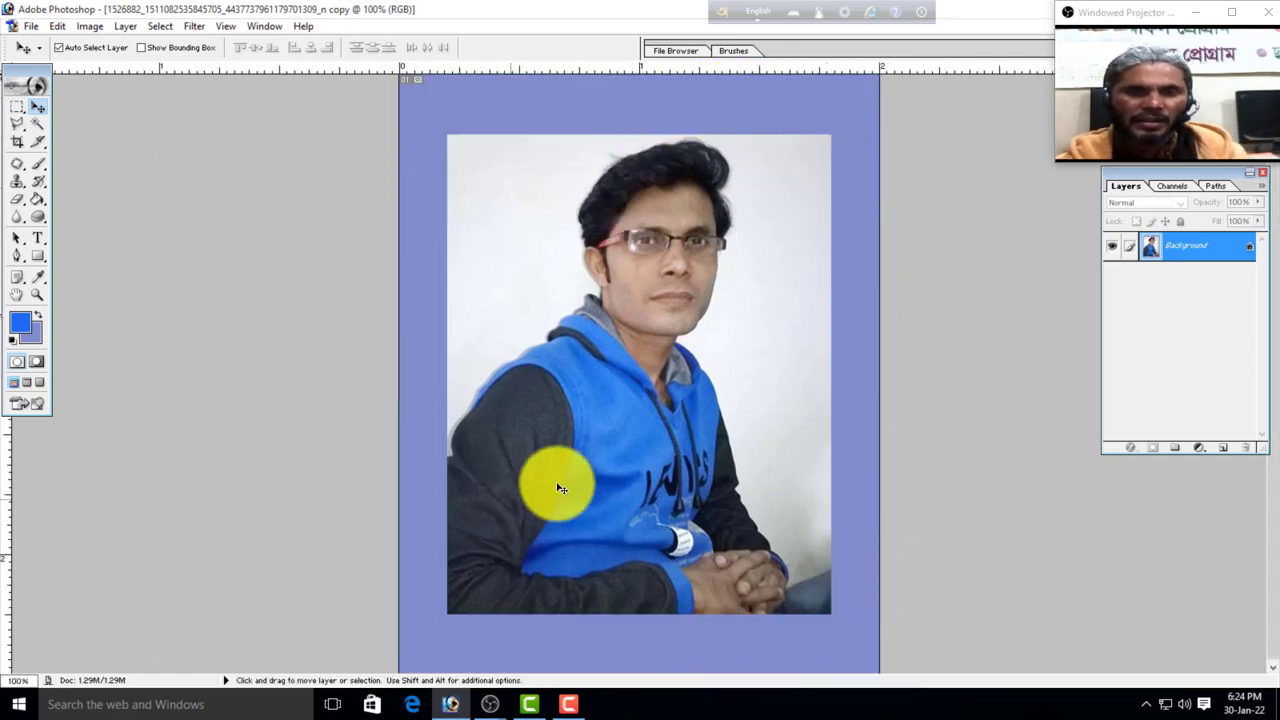
pyautogui.hotkey('ctrl', '-')
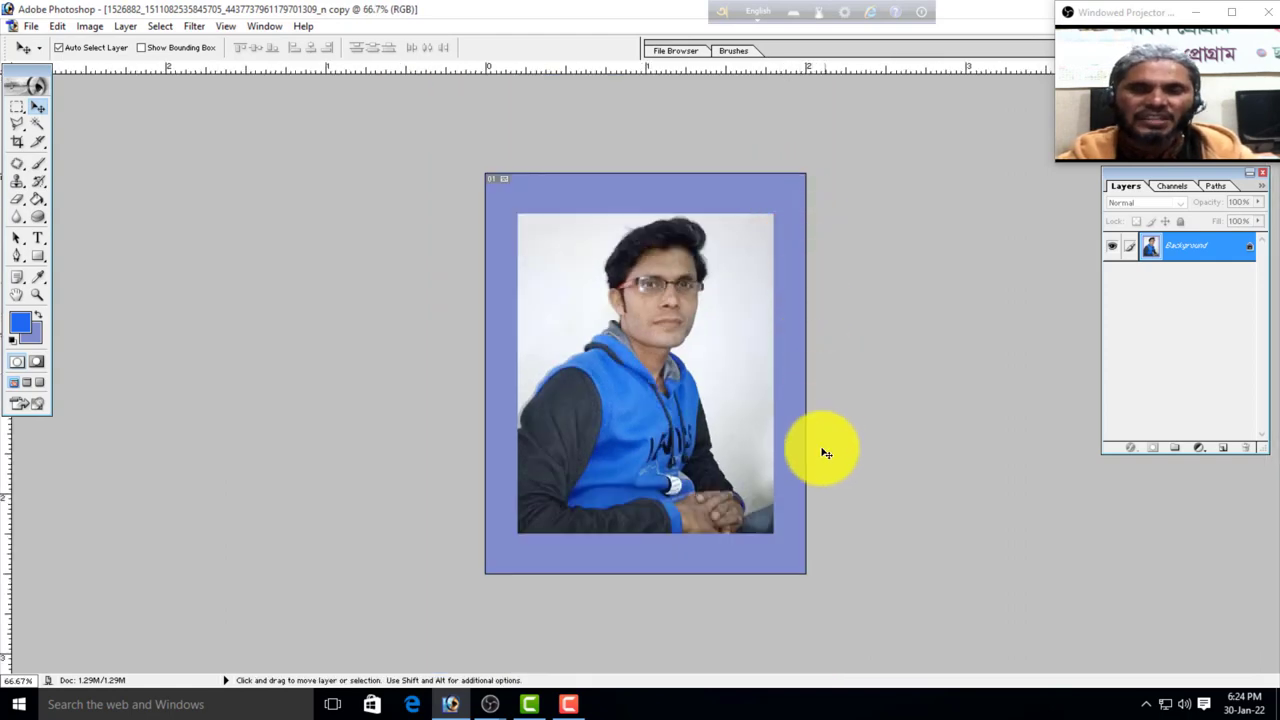
pyautogui.hotkey('ctrl', '+')
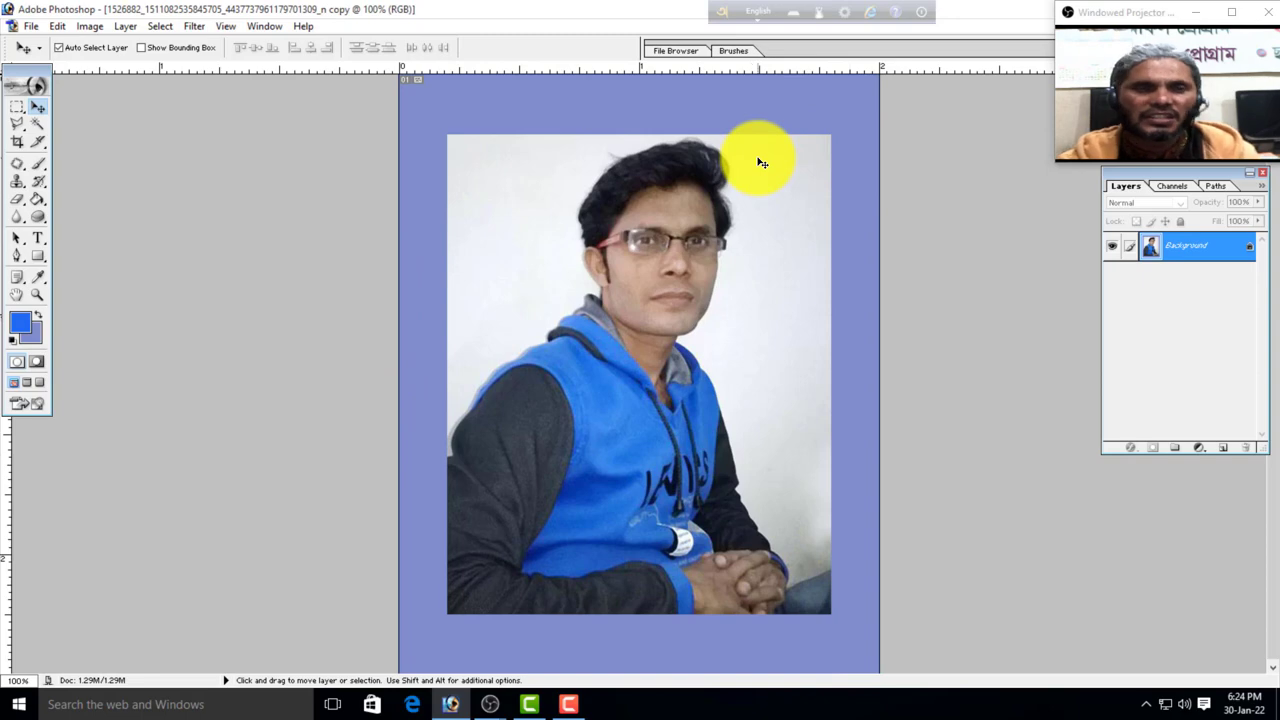
# - Select the plain border around the photo with the Magic Wand and fill it with a blue-purple custom pattern
pyautogui.click(35, 127)
pyautogui.click(432, 213)
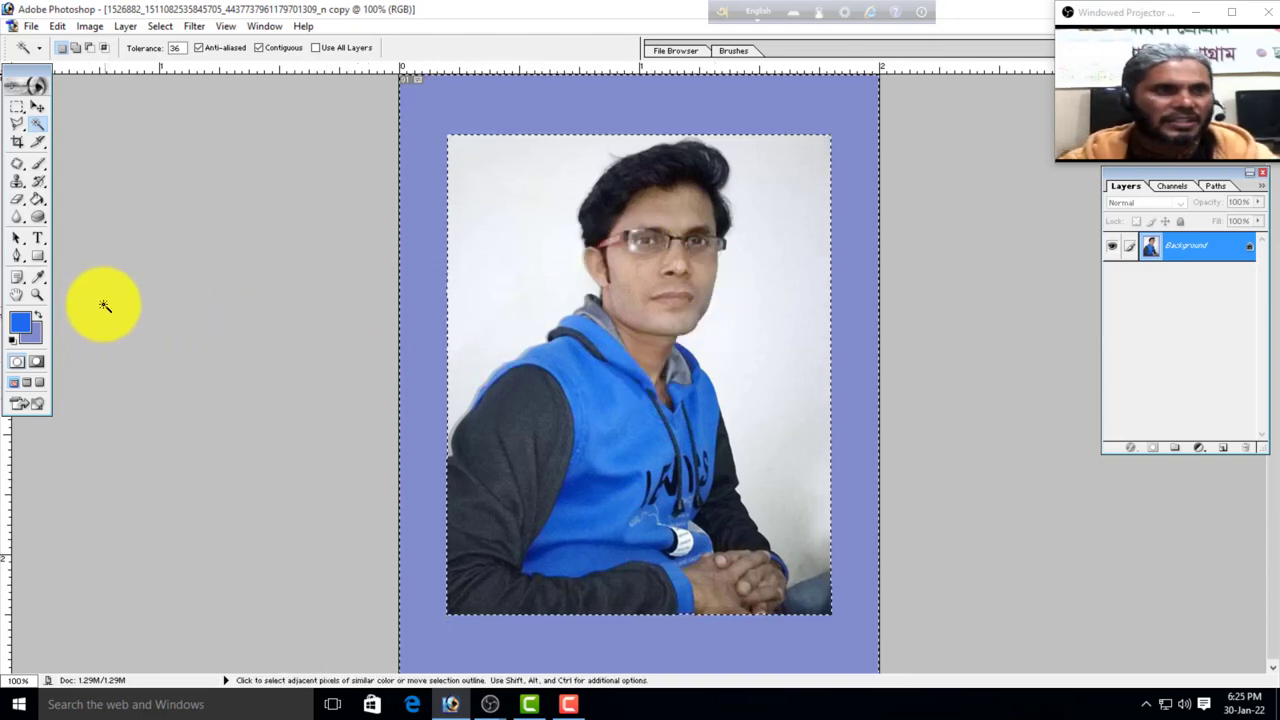
pyautogui.click(61, 23)
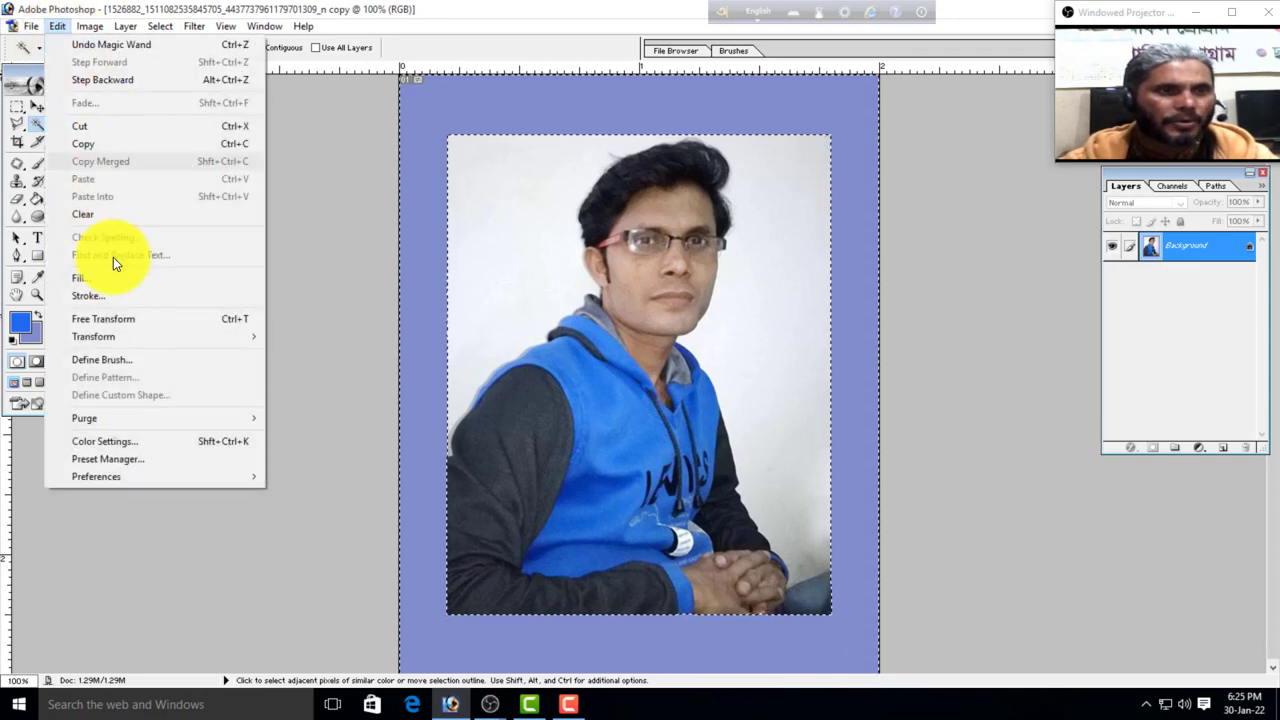
pyautogui.click(110, 290)
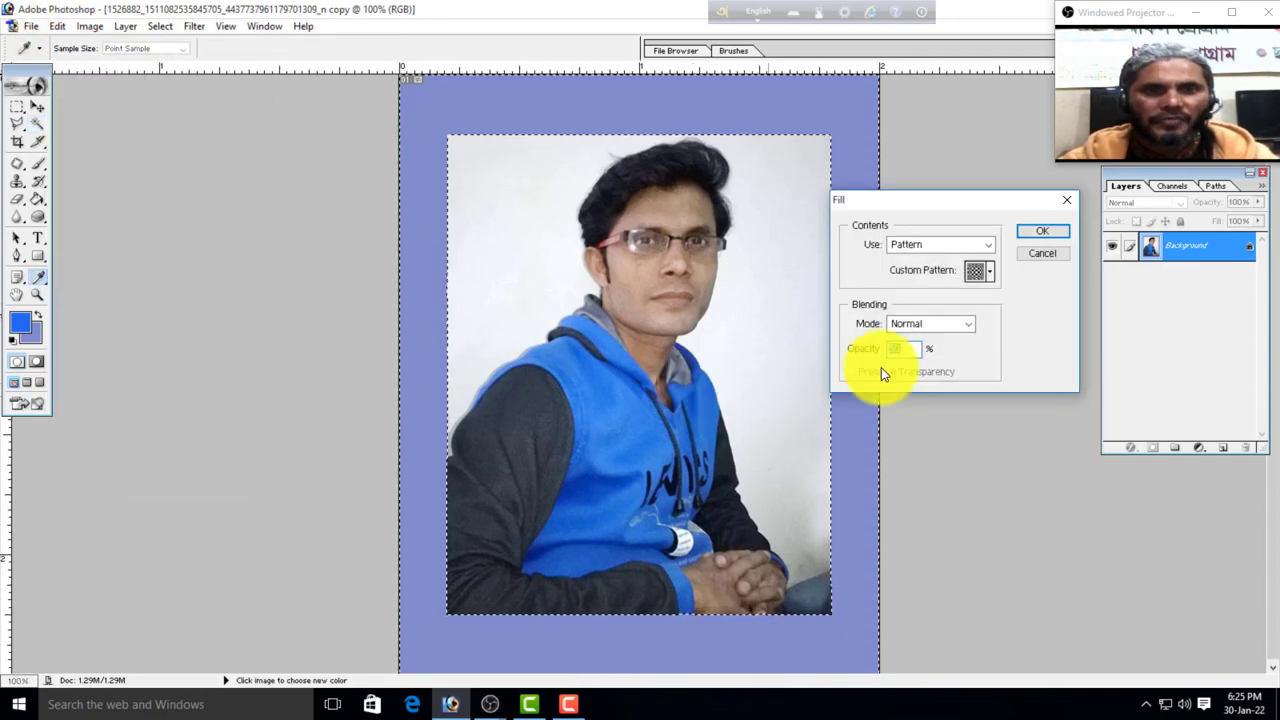
pyautogui.click(991, 243)
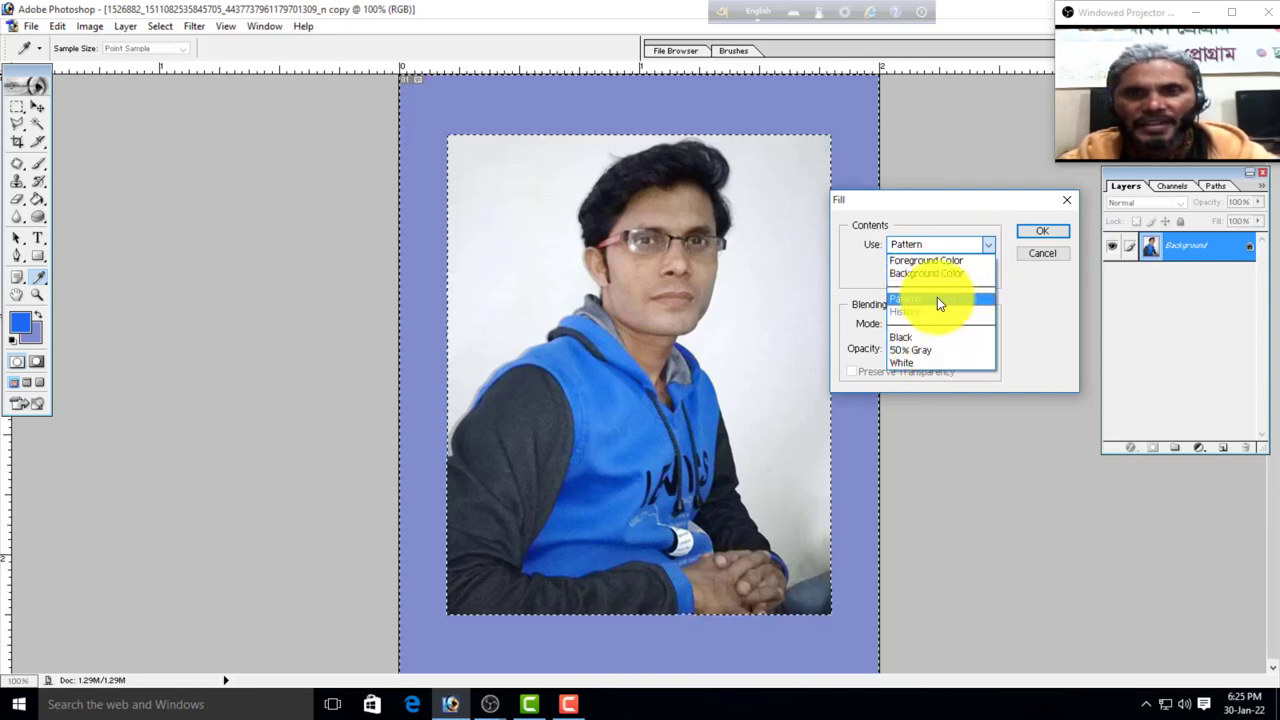
pyautogui.click(937, 297)
pyautogui.click(990, 272)
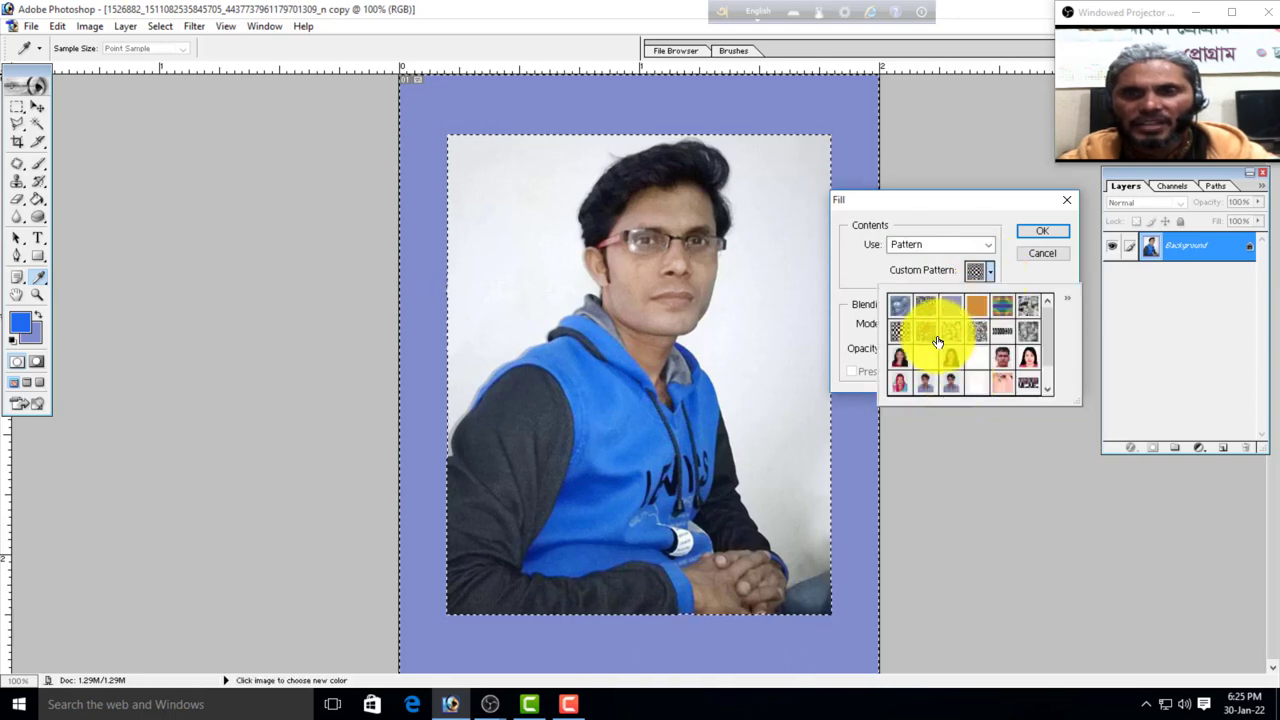
pyautogui.click(1037, 258)
pyautogui.click(1040, 230)
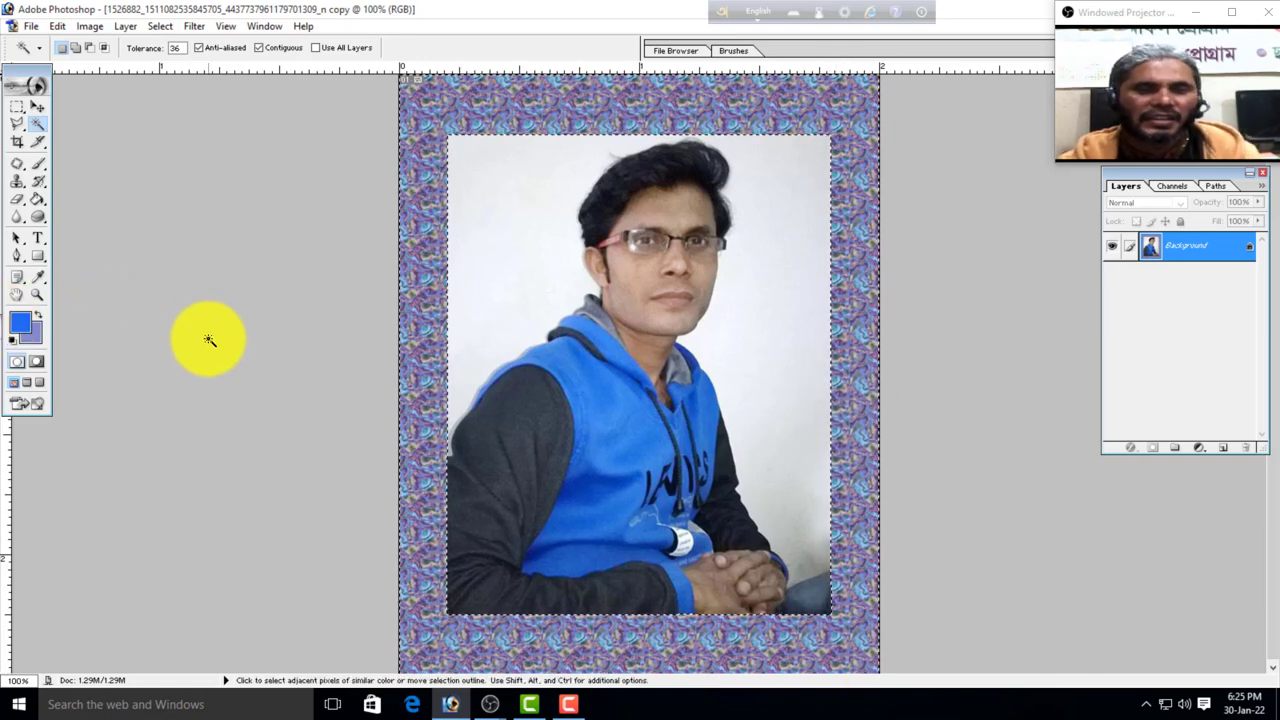
# - Fill the selected border with the foreground color in Normal mode at 50% opacity, over the pattern
pyautogui.click(57, 27)
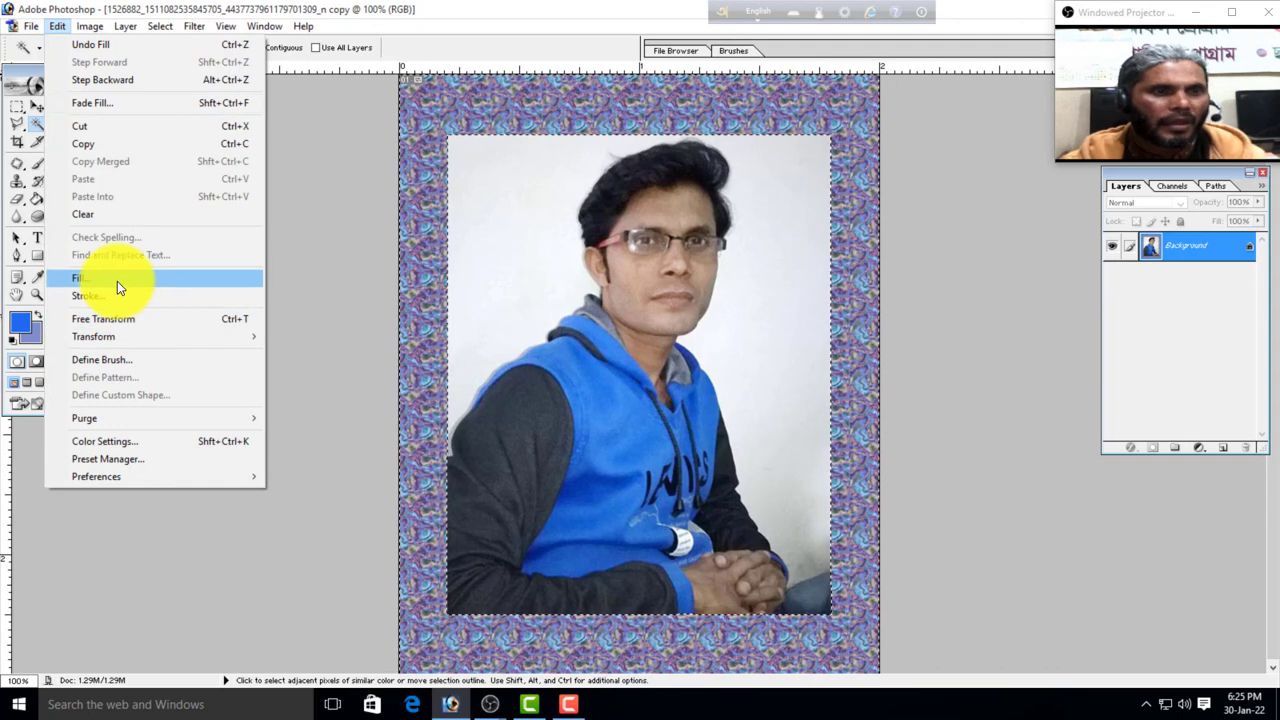
pyautogui.click(117, 280)
pyautogui.click(956, 253)
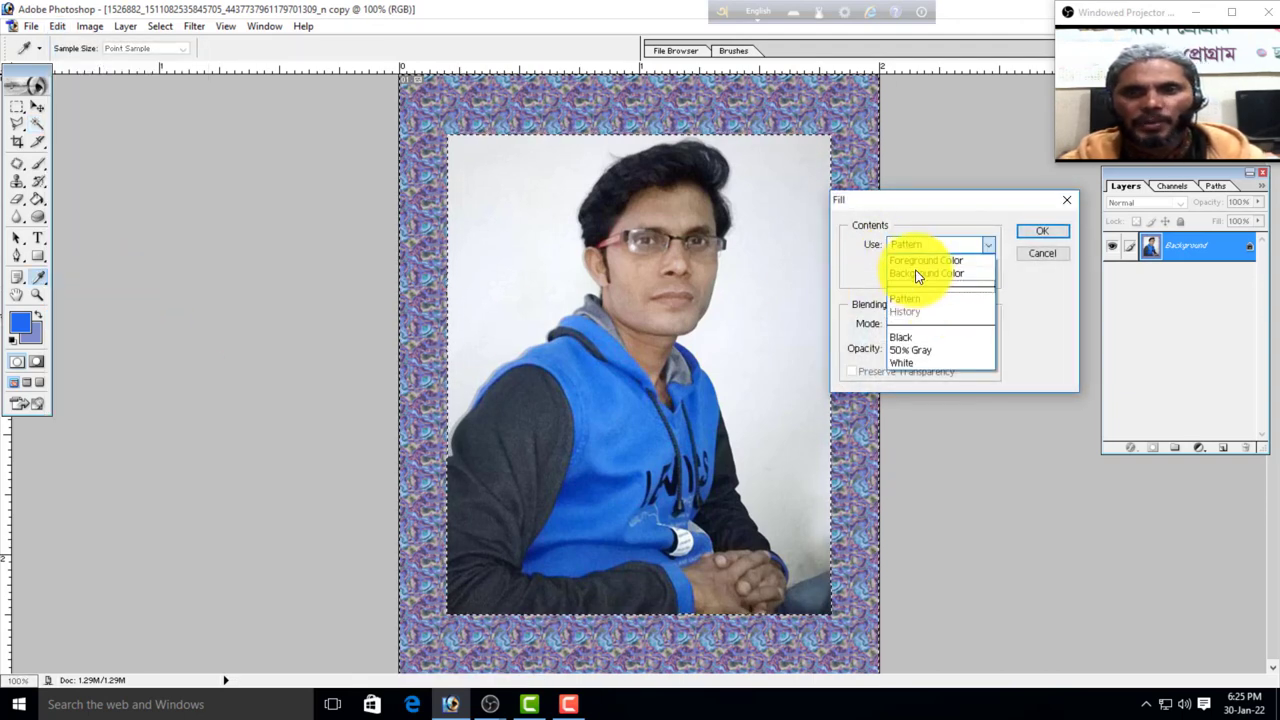
pyautogui.click(915, 260)
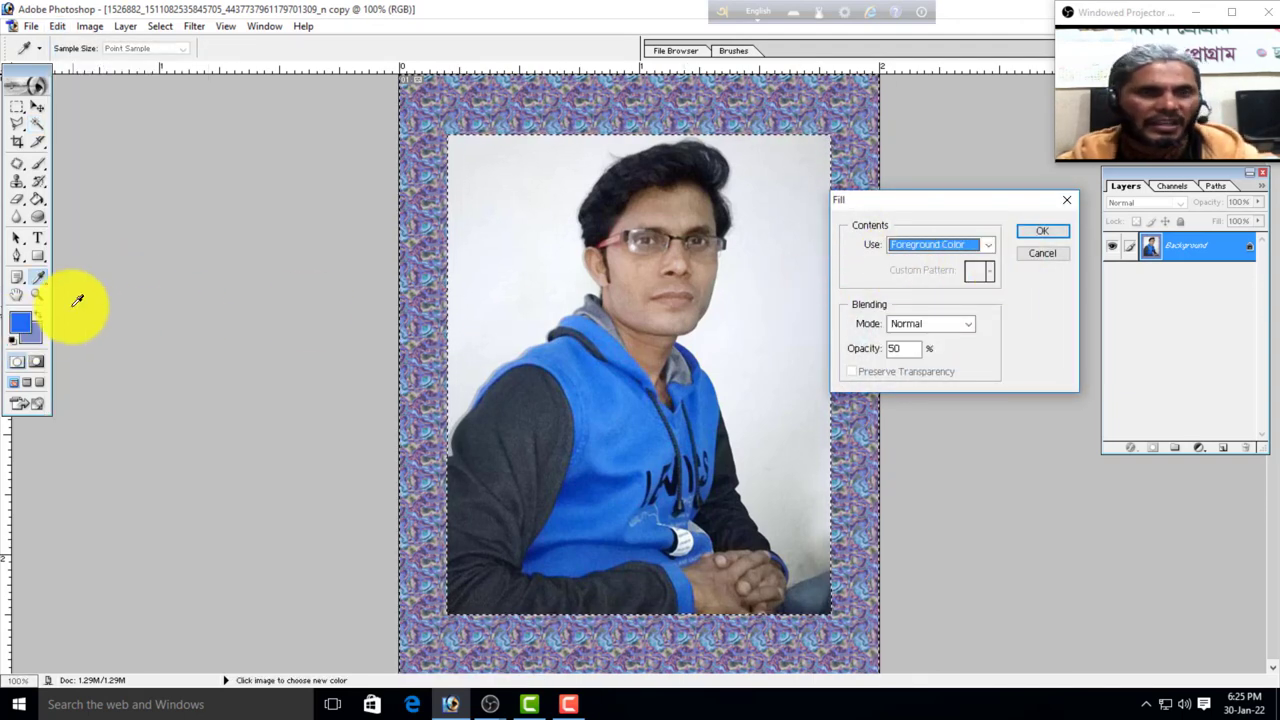
pyautogui.click(1043, 232)
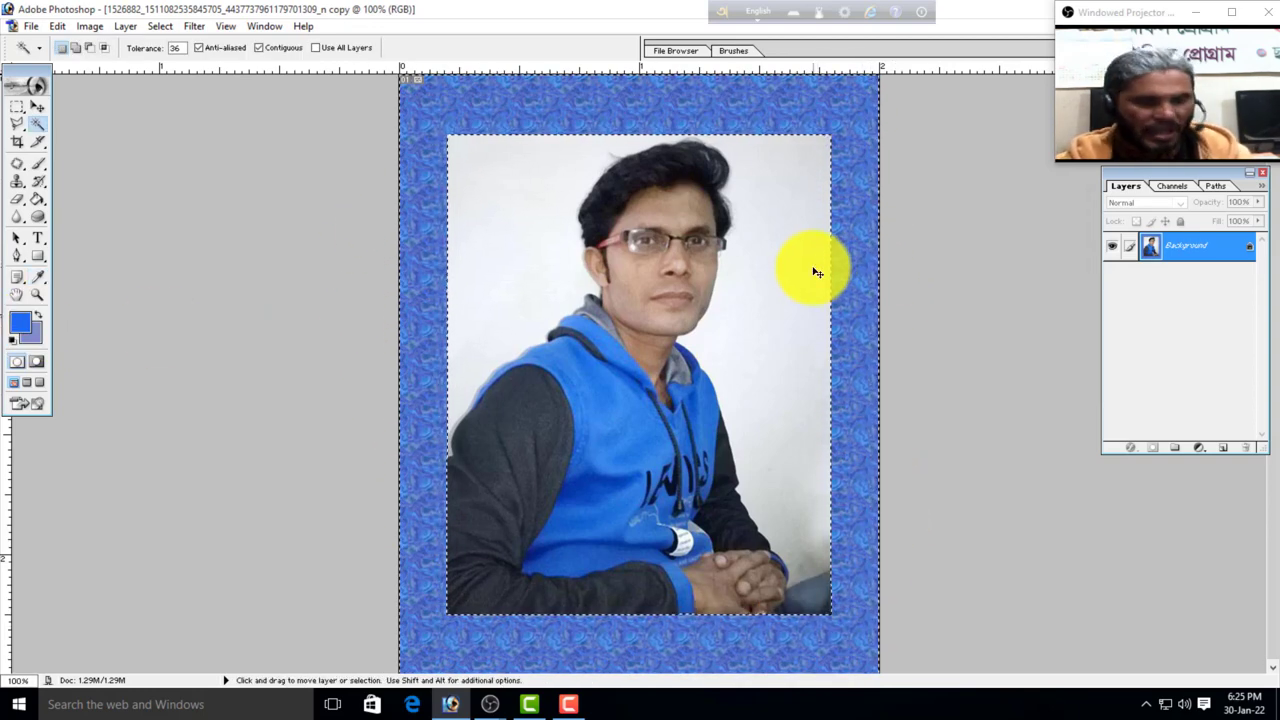
# - Undo the color and pattern fills on the border and clear the selection
pyautogui.hotkey('ctrl', 'z')
pyautogui.hotkey('ctrl', 'z')
pyautogui.hotkey('ctrl', 'z')
pyautogui.hotkey('ctrl', 'alt', 'z')
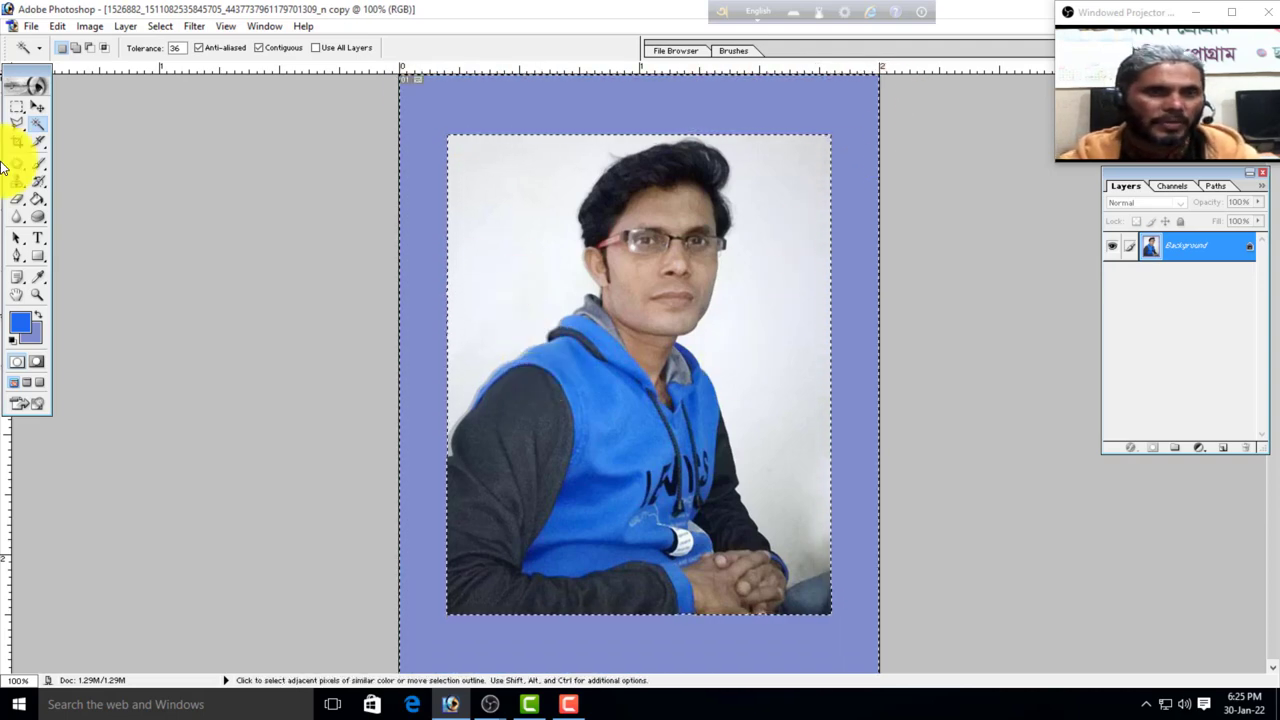
pyautogui.hotkey('ctrl', 'd')
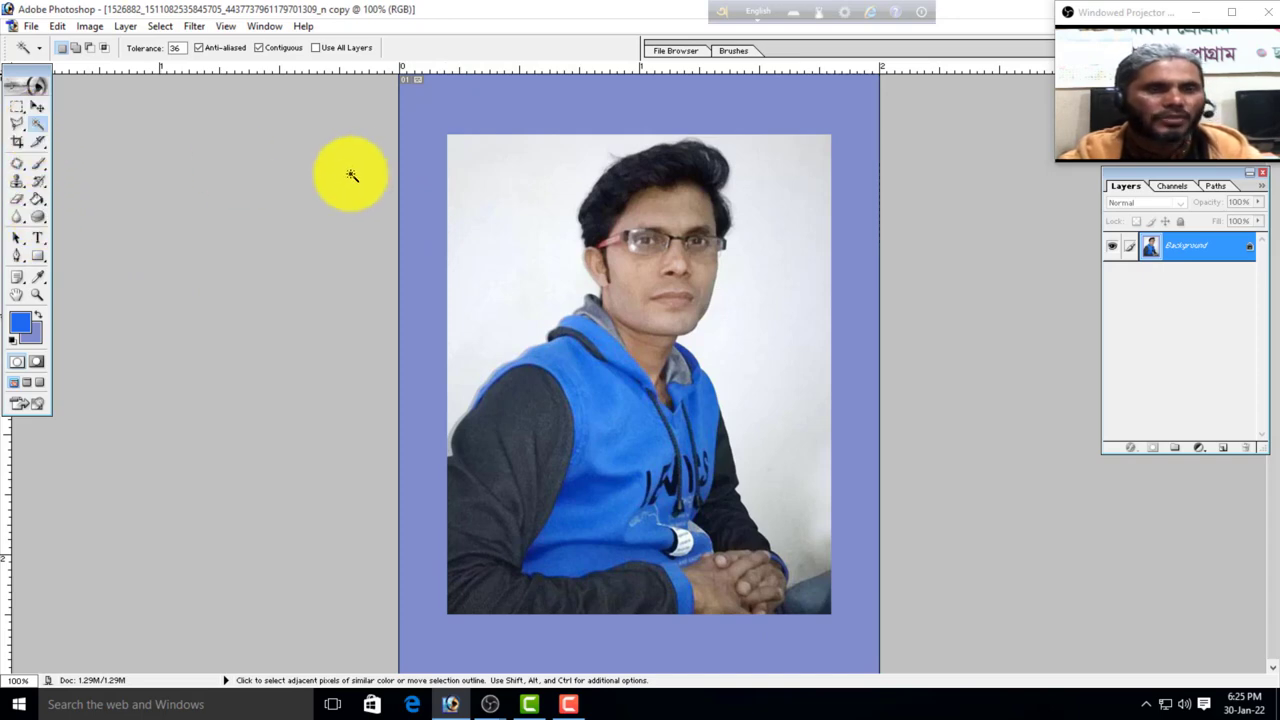
# - Select the border again with the Magic Wand and fill it with the rainbow spectrum gradient, drawing it twice in different directions
pyautogui.click(432, 112)
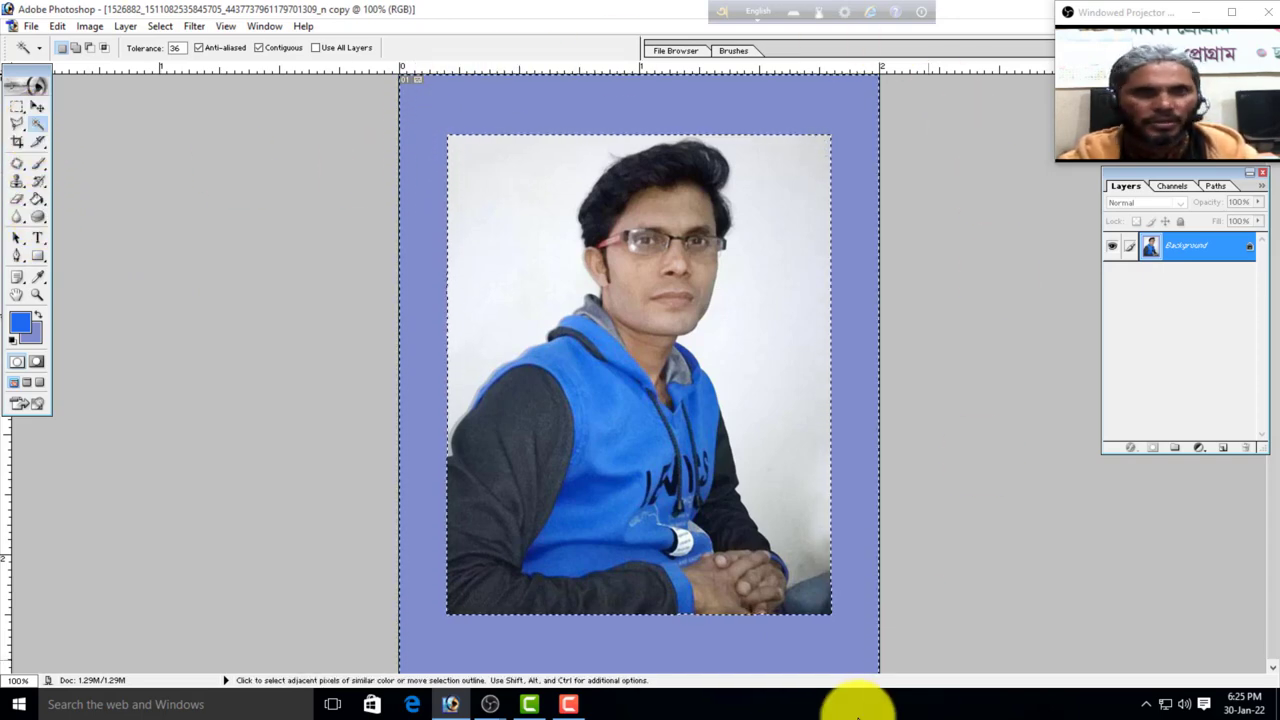
pyautogui.click(44, 259)
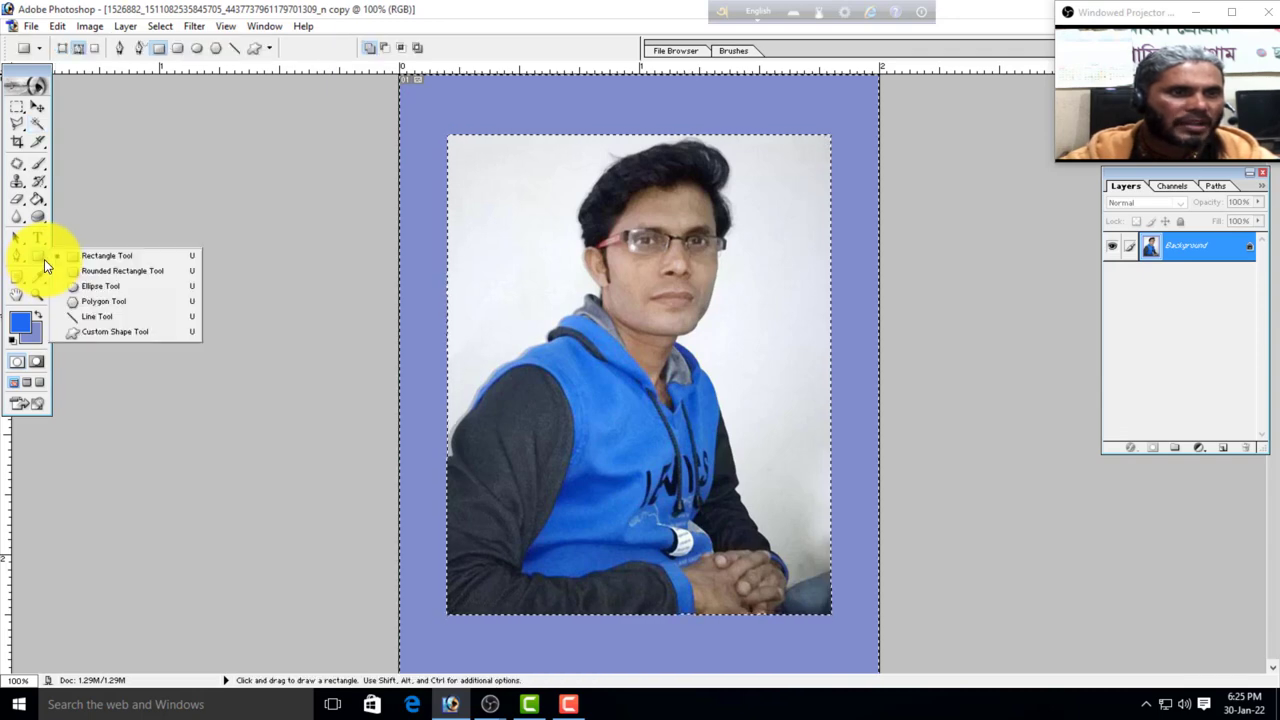
pyautogui.click(44, 208)
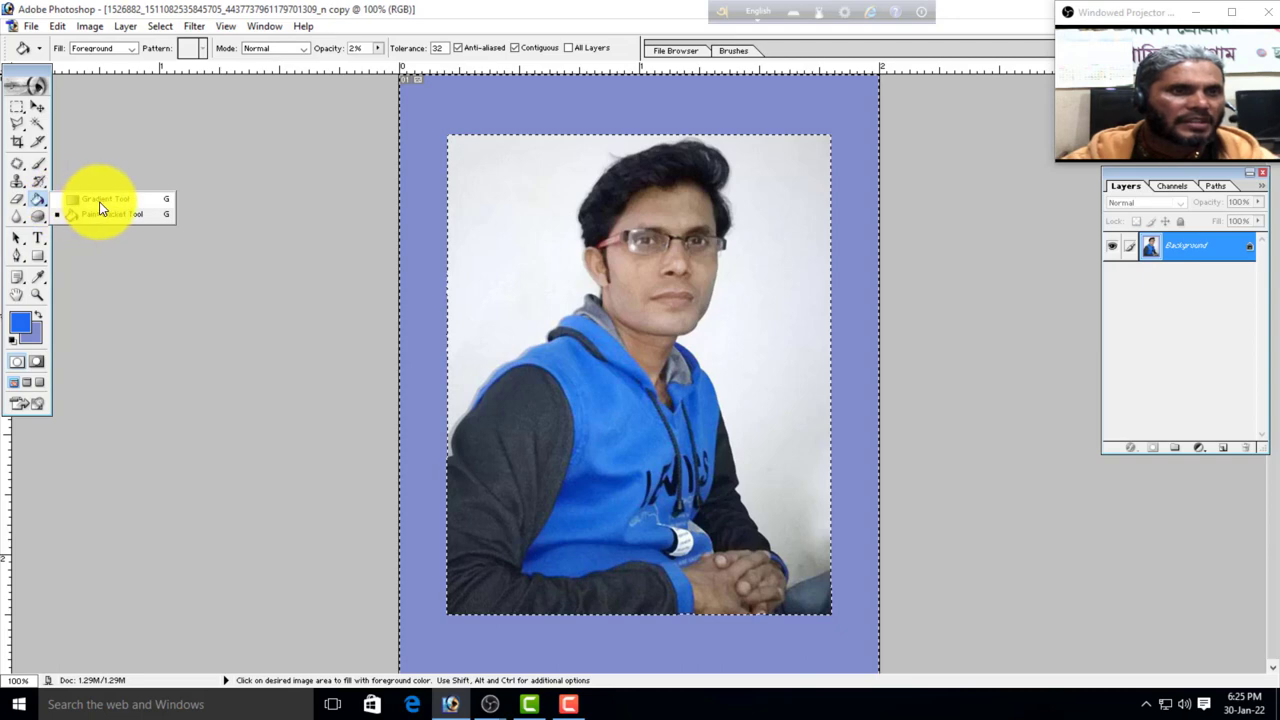
pyautogui.click(103, 199)
pyautogui.click(119, 49)
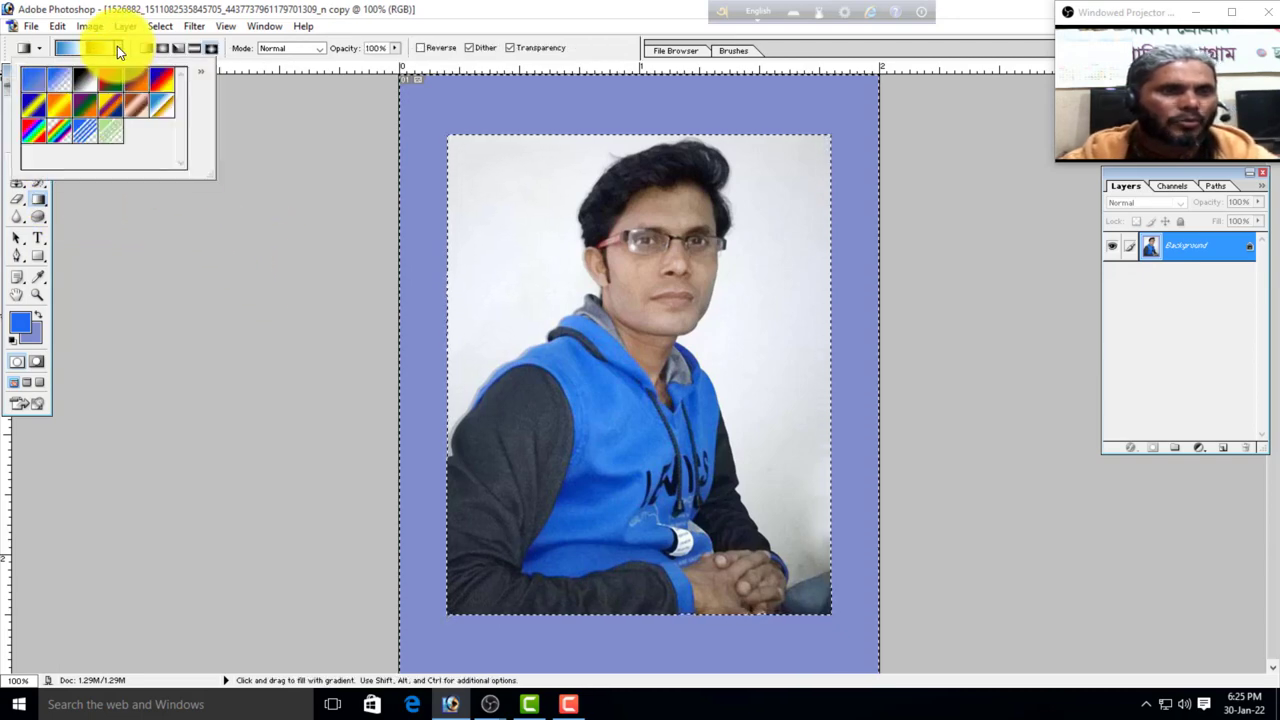
pyautogui.click(33, 137)
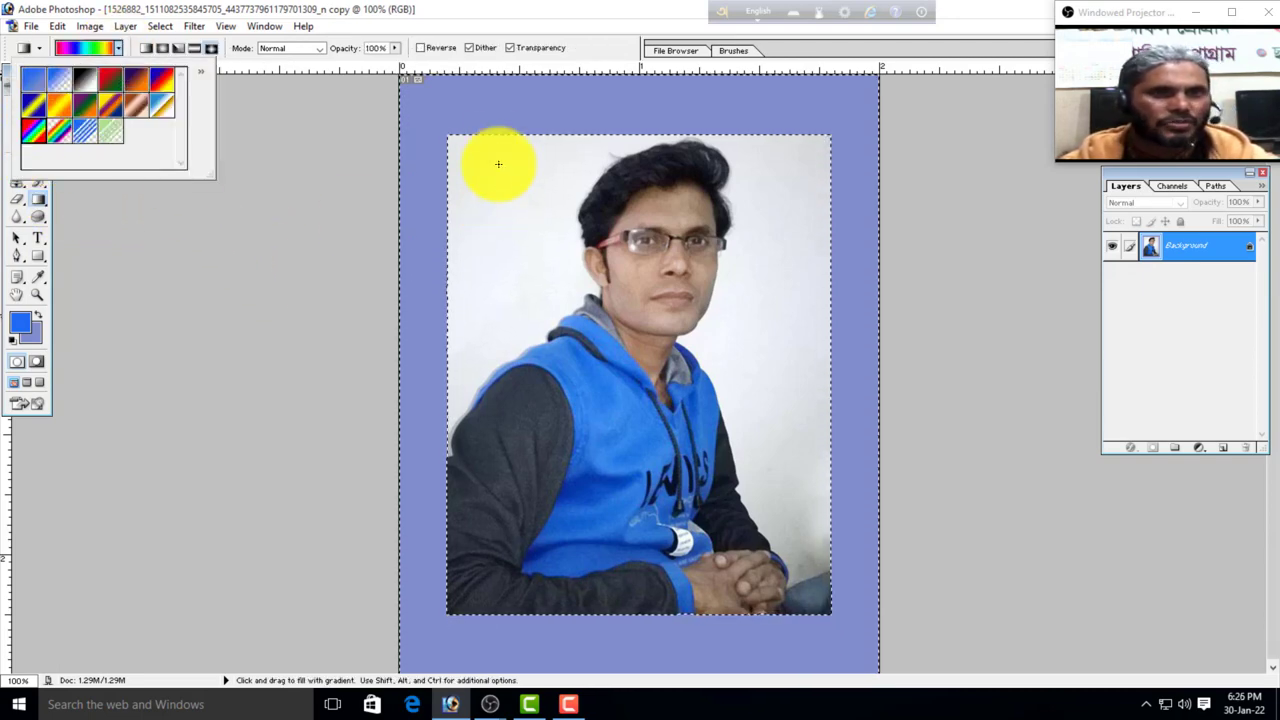
pyautogui.moveTo(412, 100); pyautogui.dragTo(463, 178)
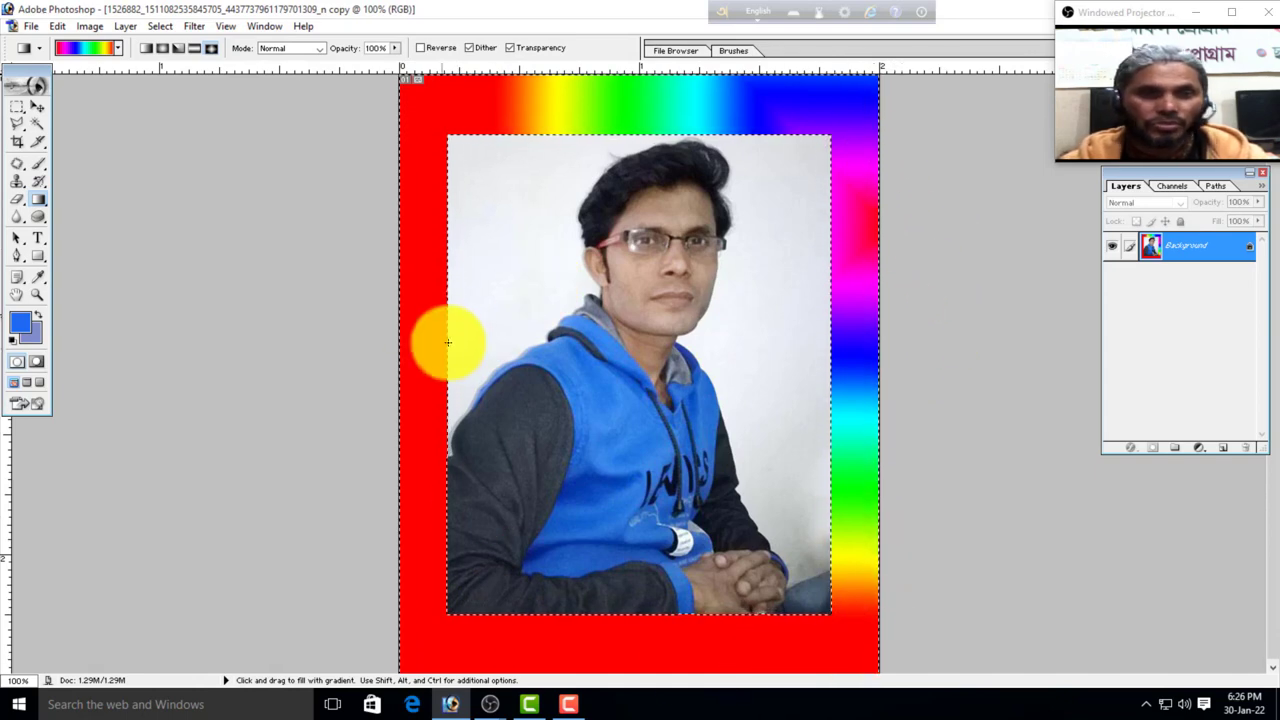
pyautogui.moveTo(740, 630); pyautogui.dragTo(840, 660)
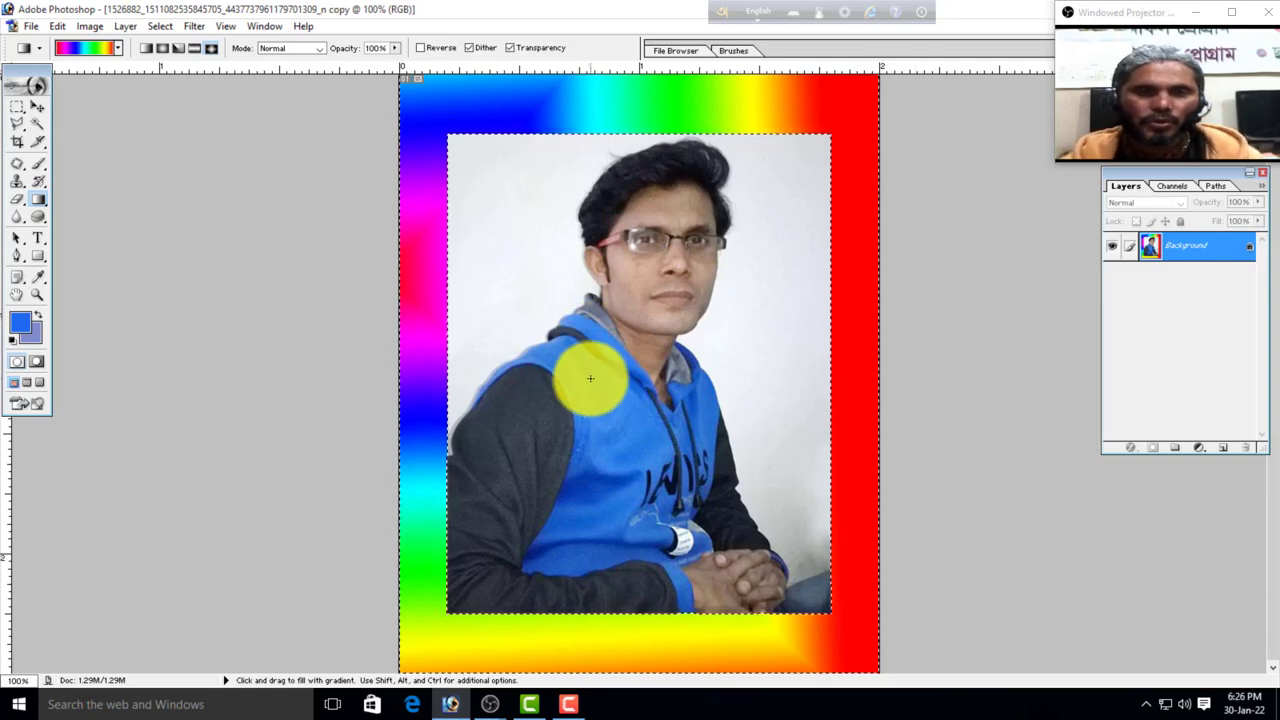
# - Step back through the history to undo the gradient fills, the border selection and the canvas enlargement
pyautogui.hotkey('ctrl', 'z')
pyautogui.hotkey('ctrl', 'z')
pyautogui.hotkey('ctrl', 'z')
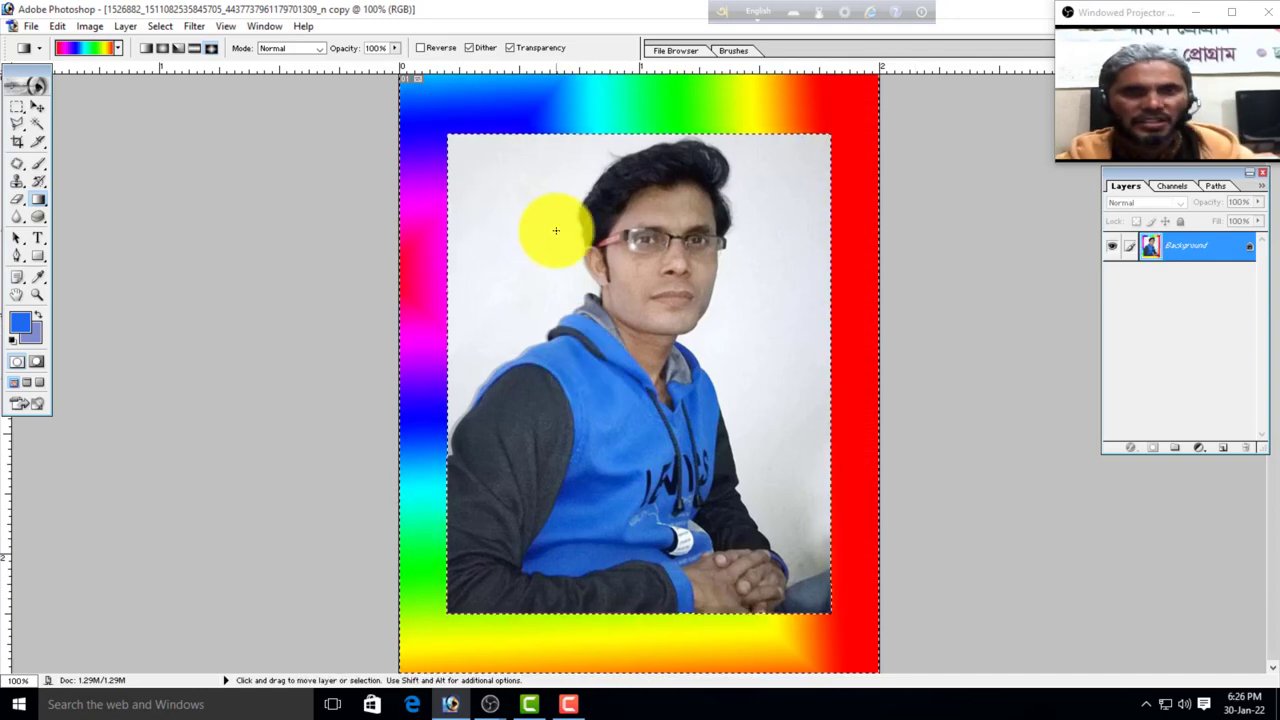
pyautogui.press('Delete')
pyautogui.hotkey('ctrl', 'alt', 'z')
pyautogui.hotkey('ctrl', 'alt', 'z')
pyautogui.hotkey('ctrl', 'alt', 'z')
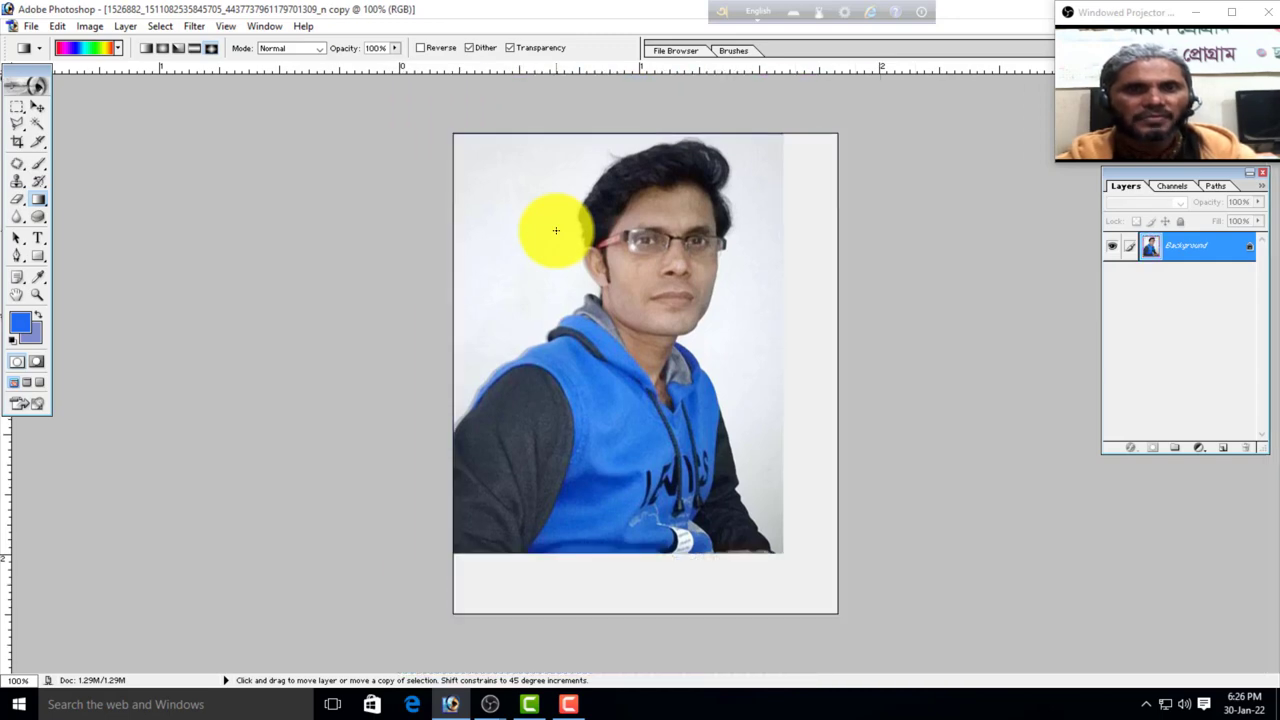
# - Undo the remaining canvas change and enlarge the canvas to 8.5 inches wide by 11 inches high, anchored at the centre
pyautogui.keyDown('alt'); pyautogui.click(706, 267); pyautogui.keyUp('alt')
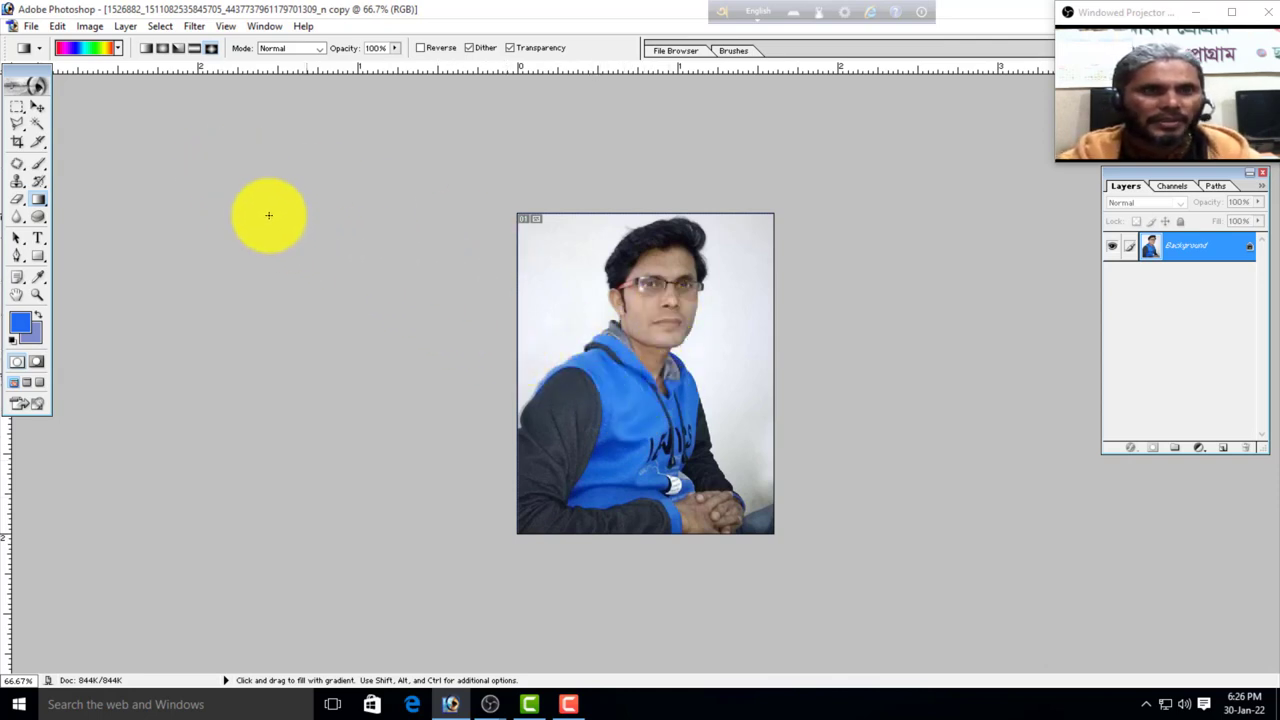
pyautogui.click(88, 26)
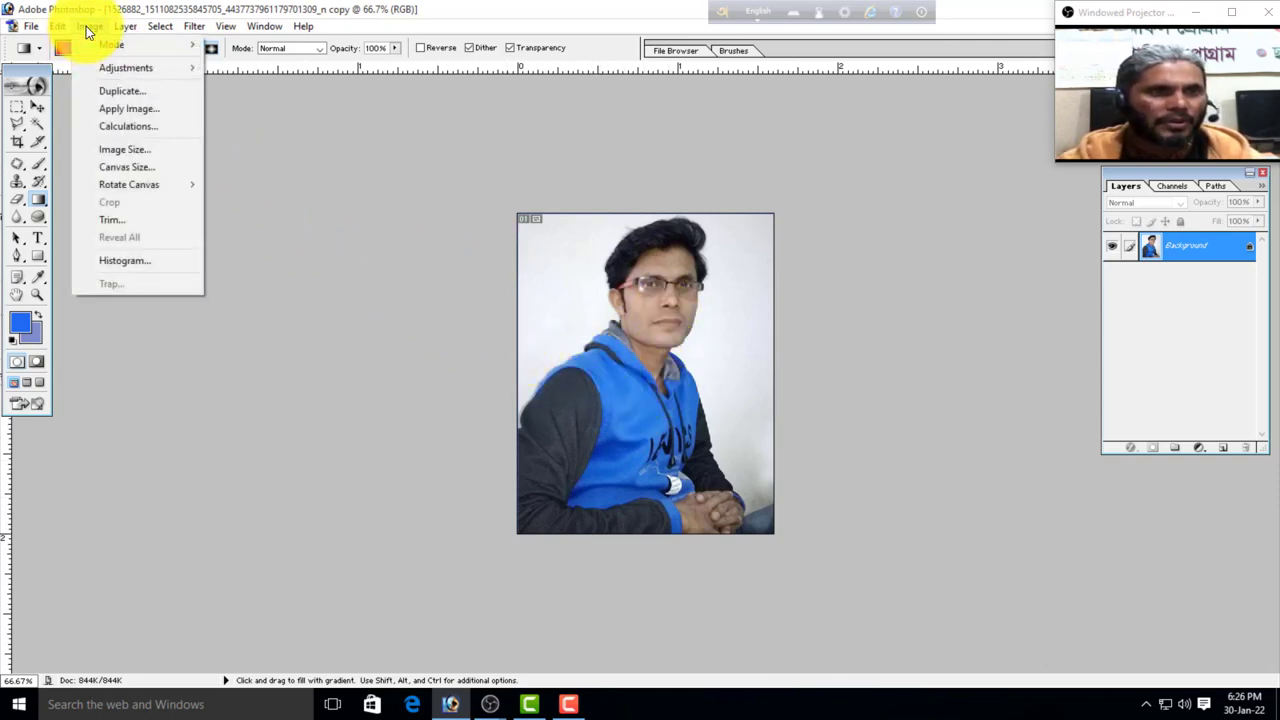
pyautogui.click(141, 167)
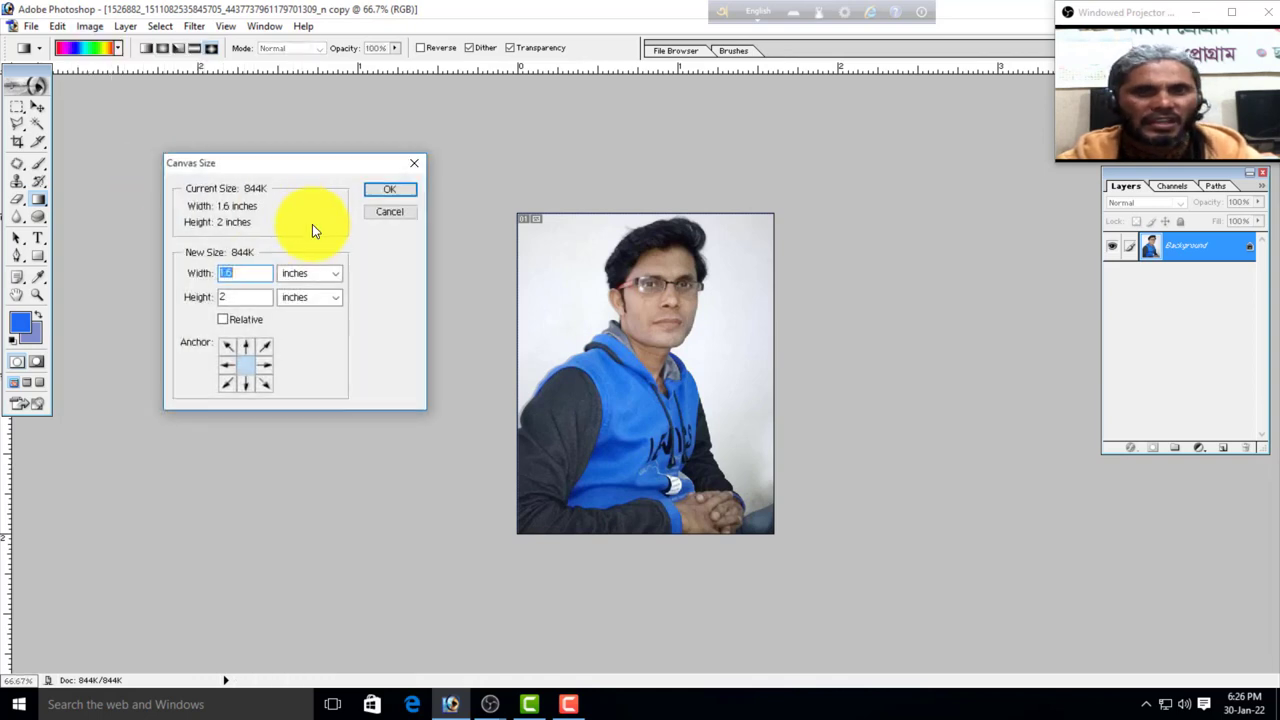
pyautogui.doubleClick(233, 272)
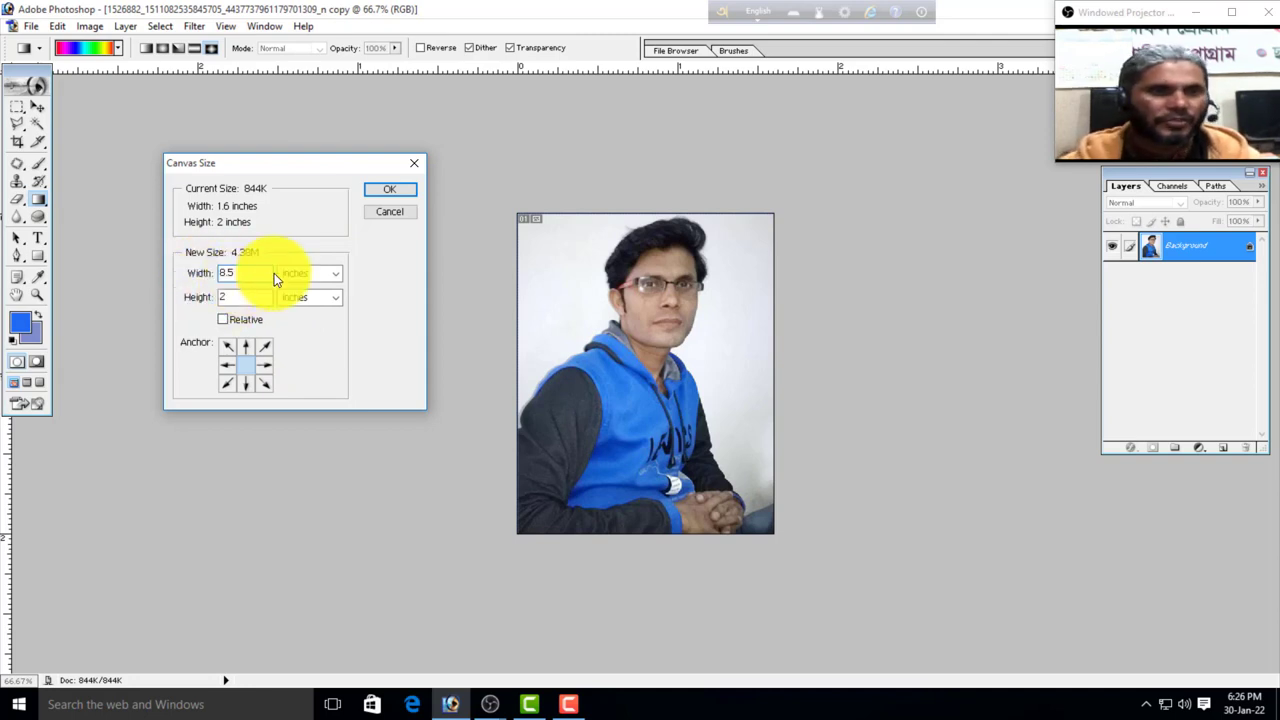
pyautogui.press('Tab')
pyautogui.write('11')
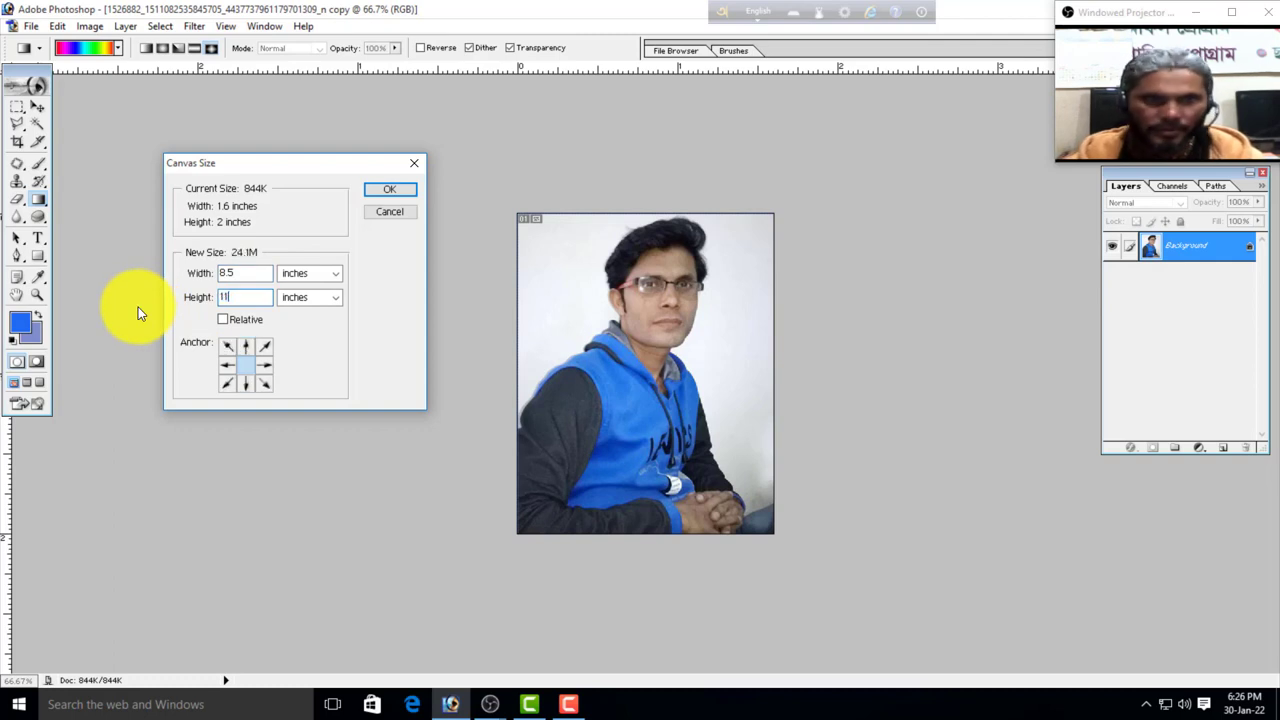
pyautogui.click(389, 187)
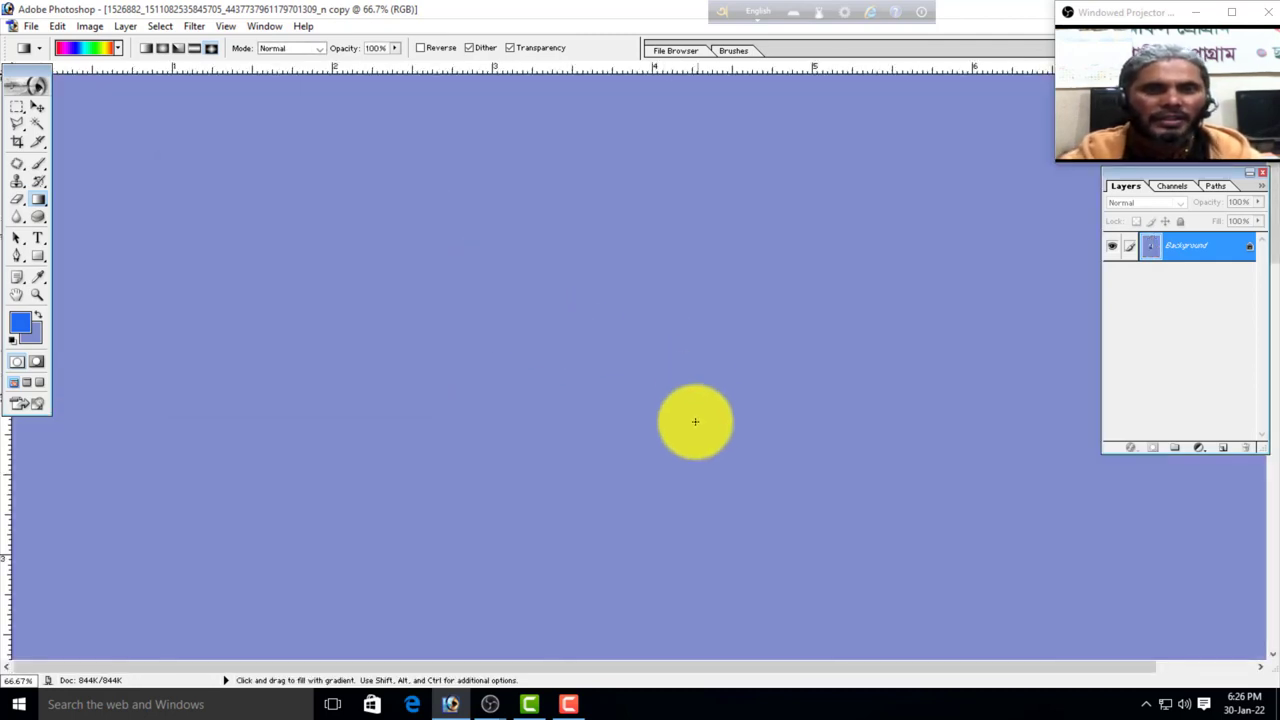
pyautogui.hotkey('ctrl', '0')
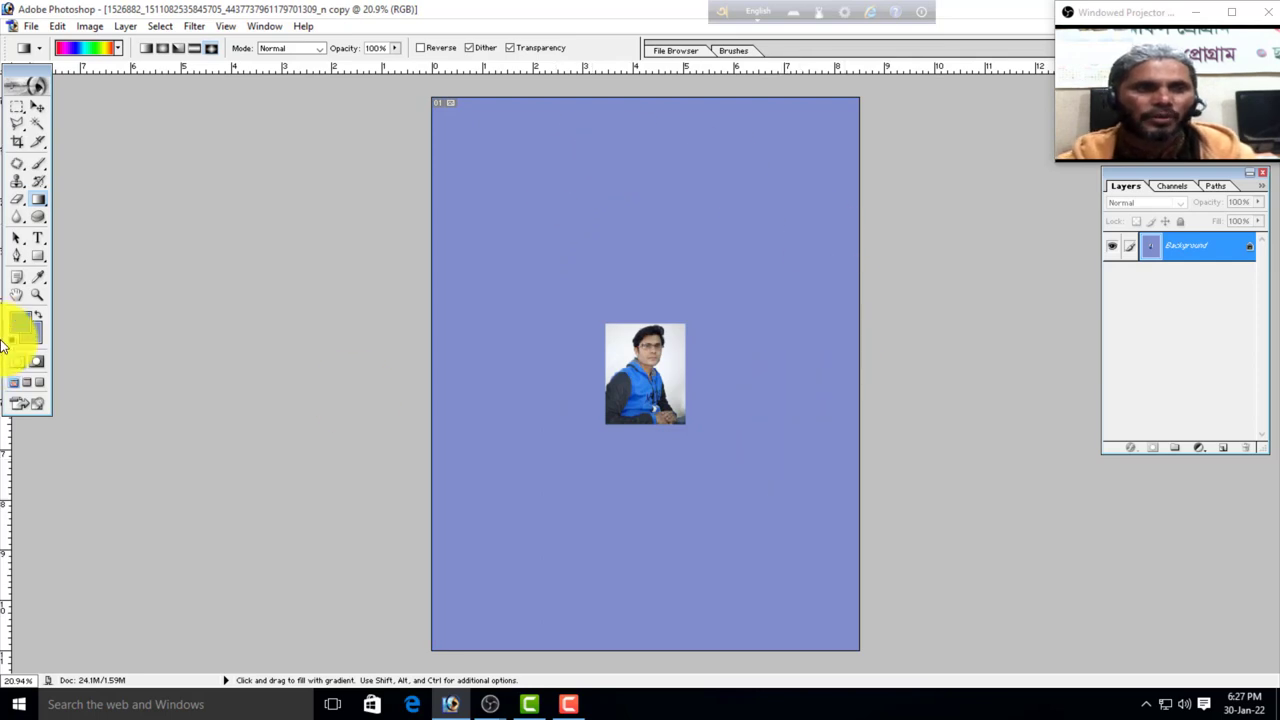
# - Try to move the photo with the Move tool and convert the locked Background into a regular layer named Layer 0
pyautogui.click(37, 106)
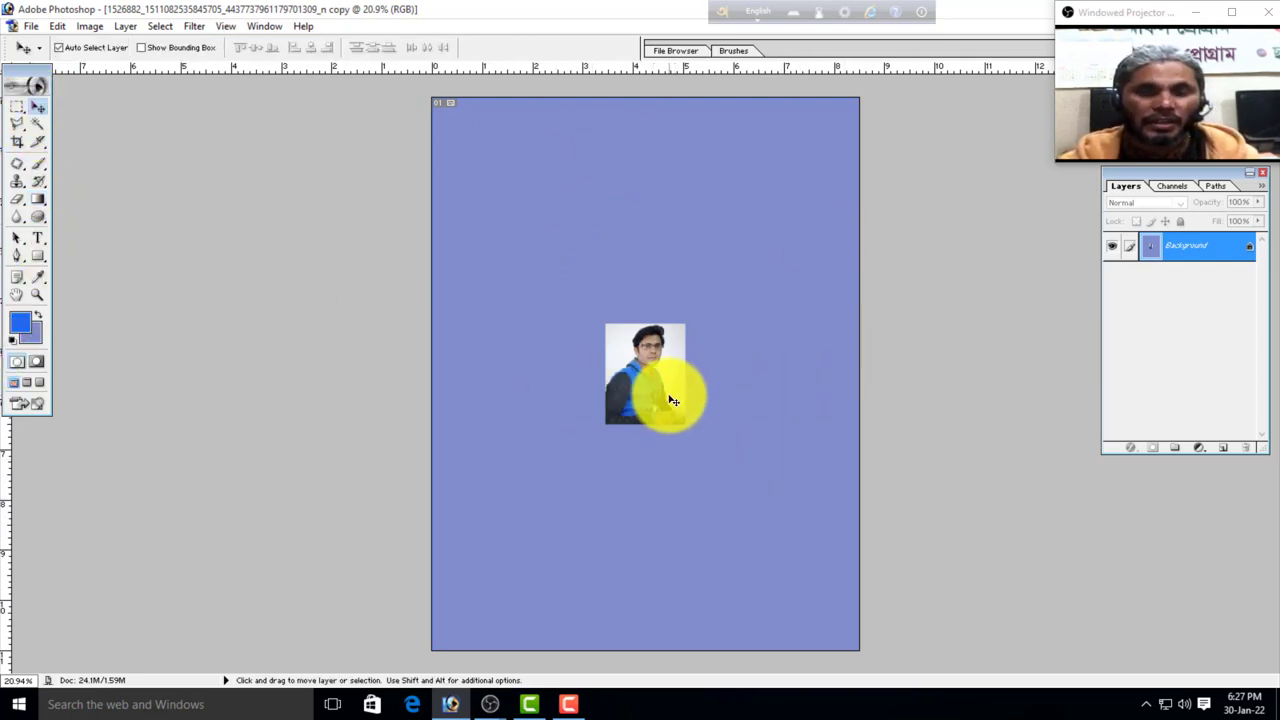
pyautogui.click(626, 309)
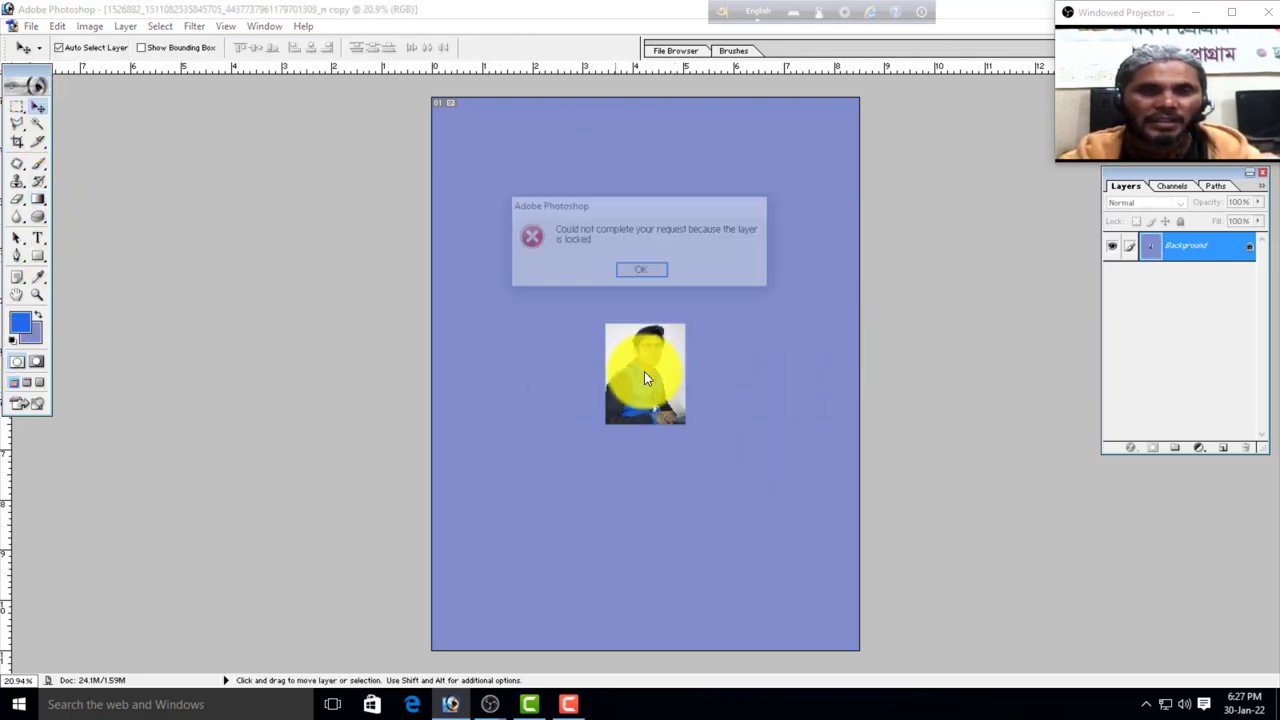
pyautogui.click(641, 277)
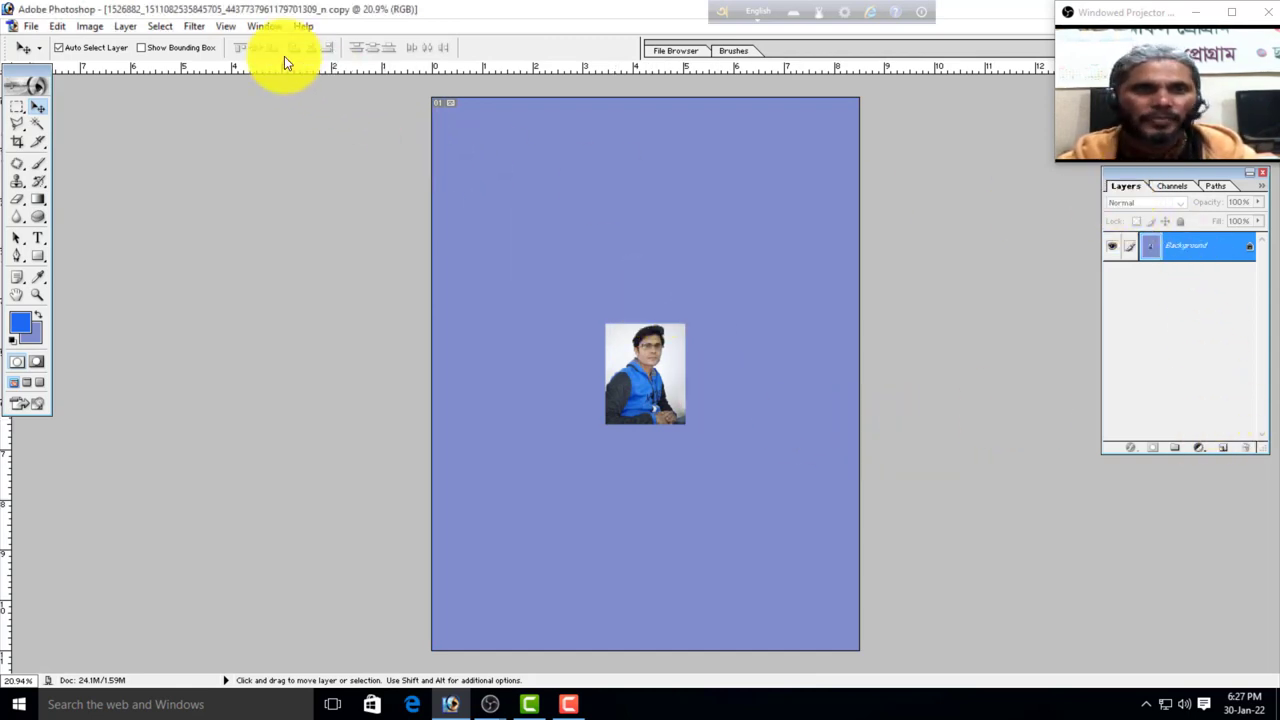
pyautogui.click(264, 25)
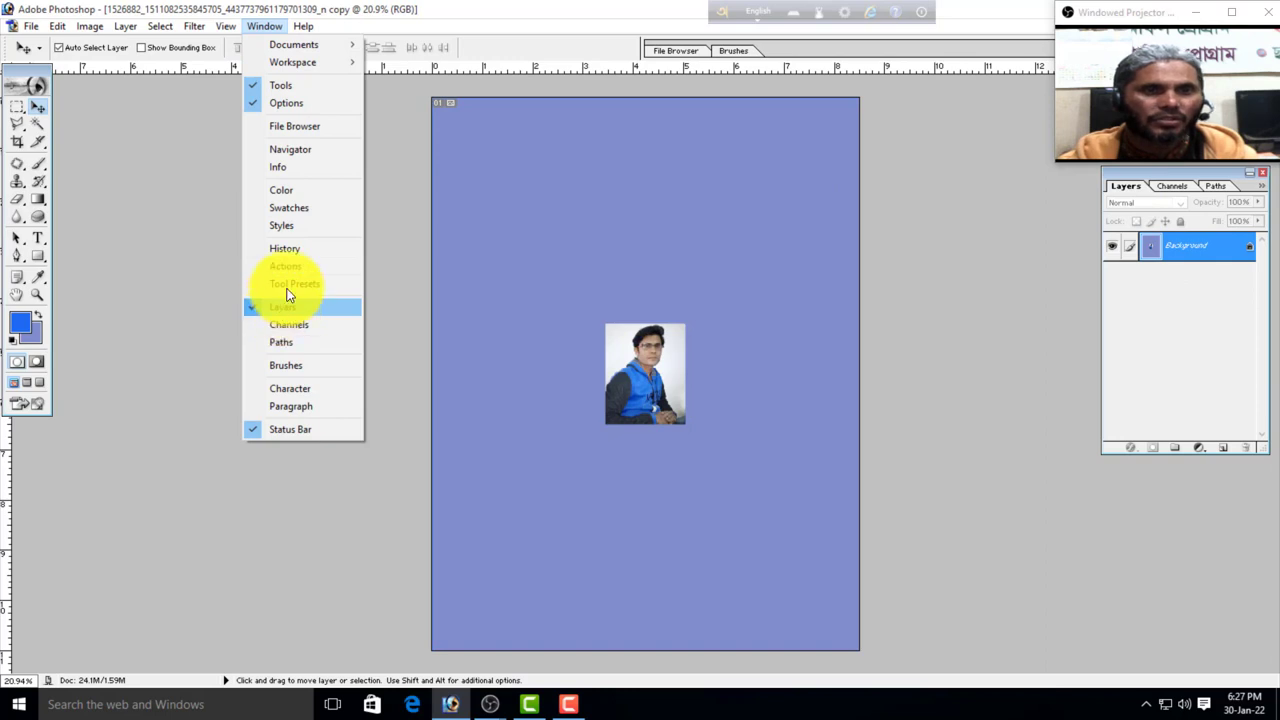
pyautogui.click(1129, 189)
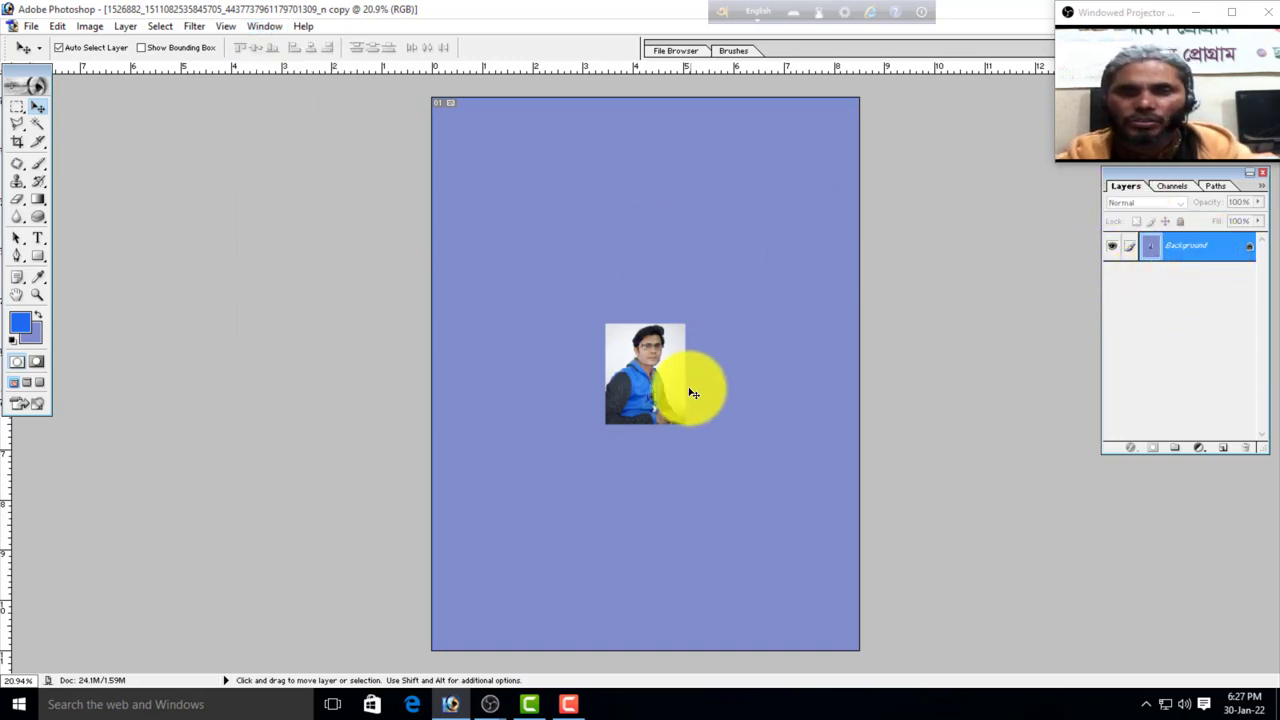
pyautogui.doubleClick(1200, 249)
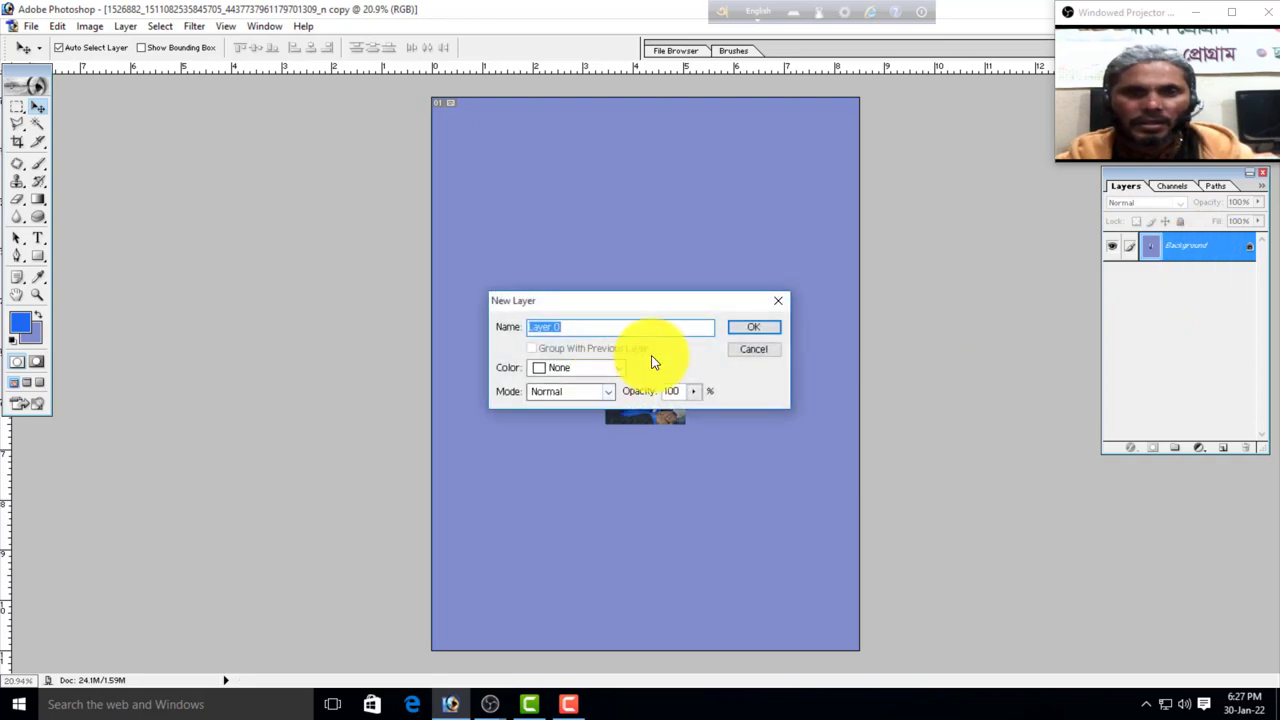
pyautogui.click(754, 328)
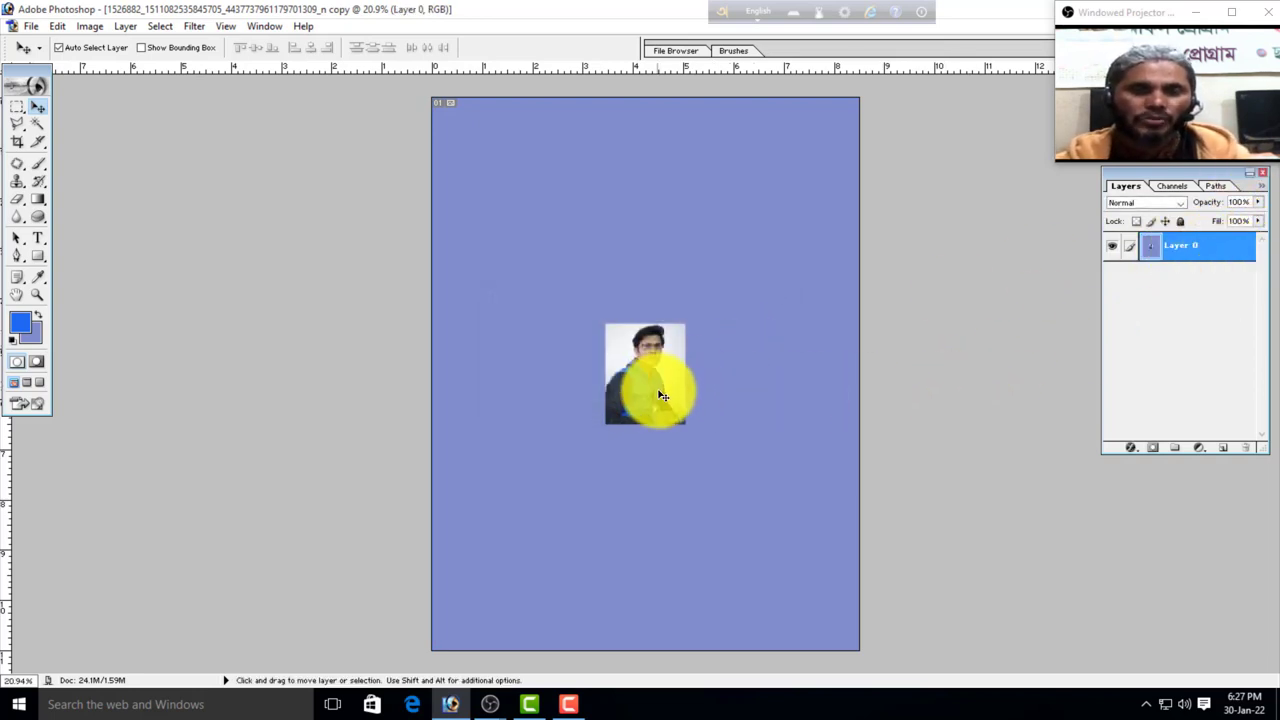
# - Place a copy of the photo layer so the portrait sits near the canvas's upper-left corner, and merge it into the layer below
pyautogui.moveTo(662, 396); pyautogui.dragTo(545, 214)
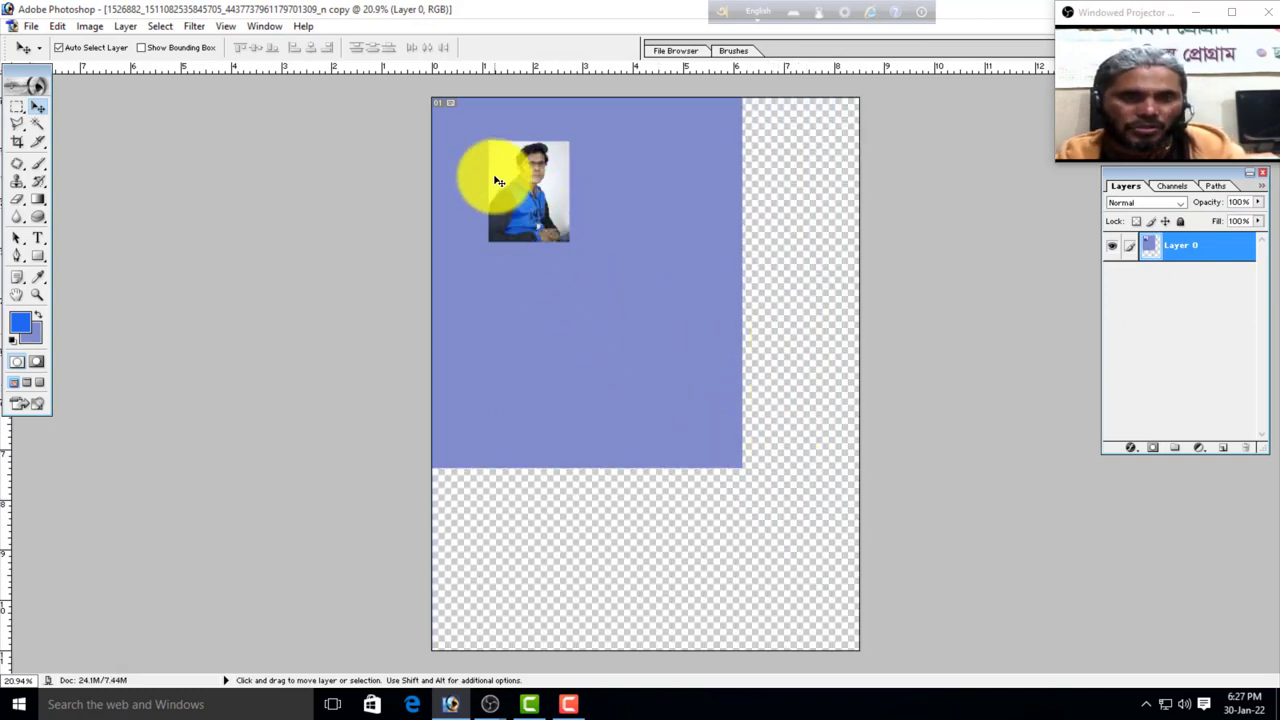
pyautogui.hotkey('ctrl', 'z')
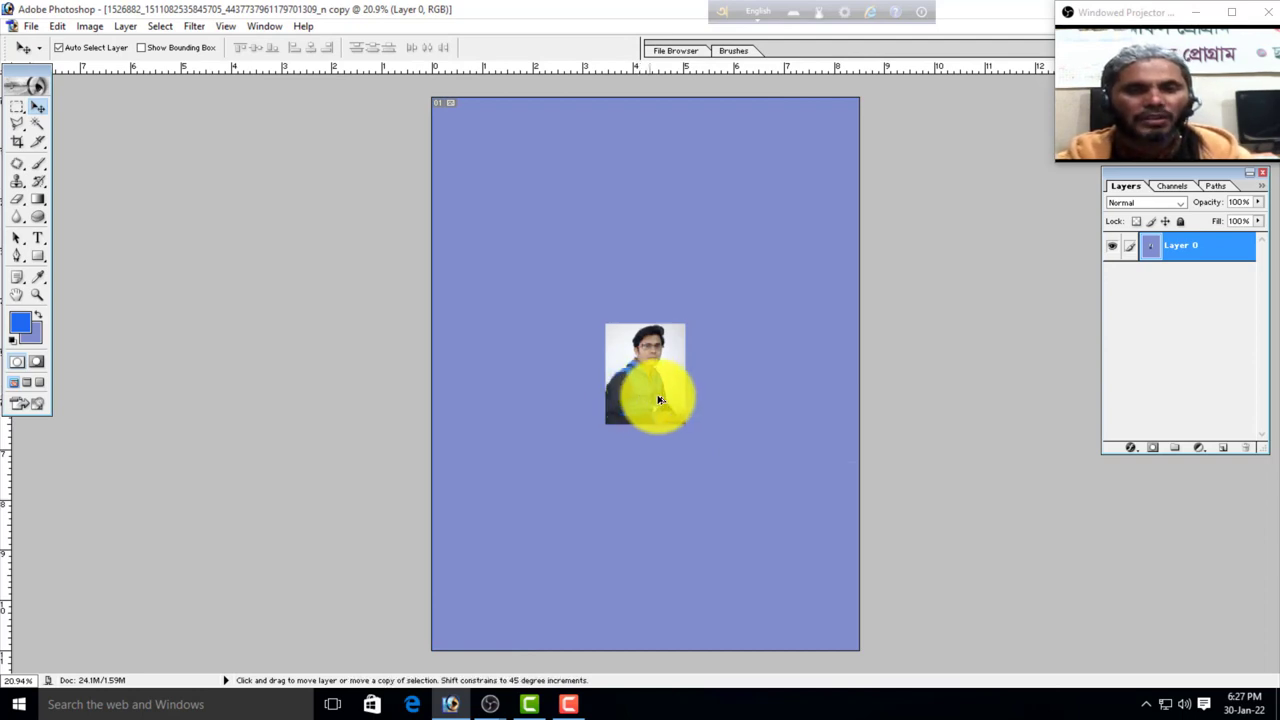
pyautogui.moveTo(654, 397); pyautogui.dragTo(507, 177)
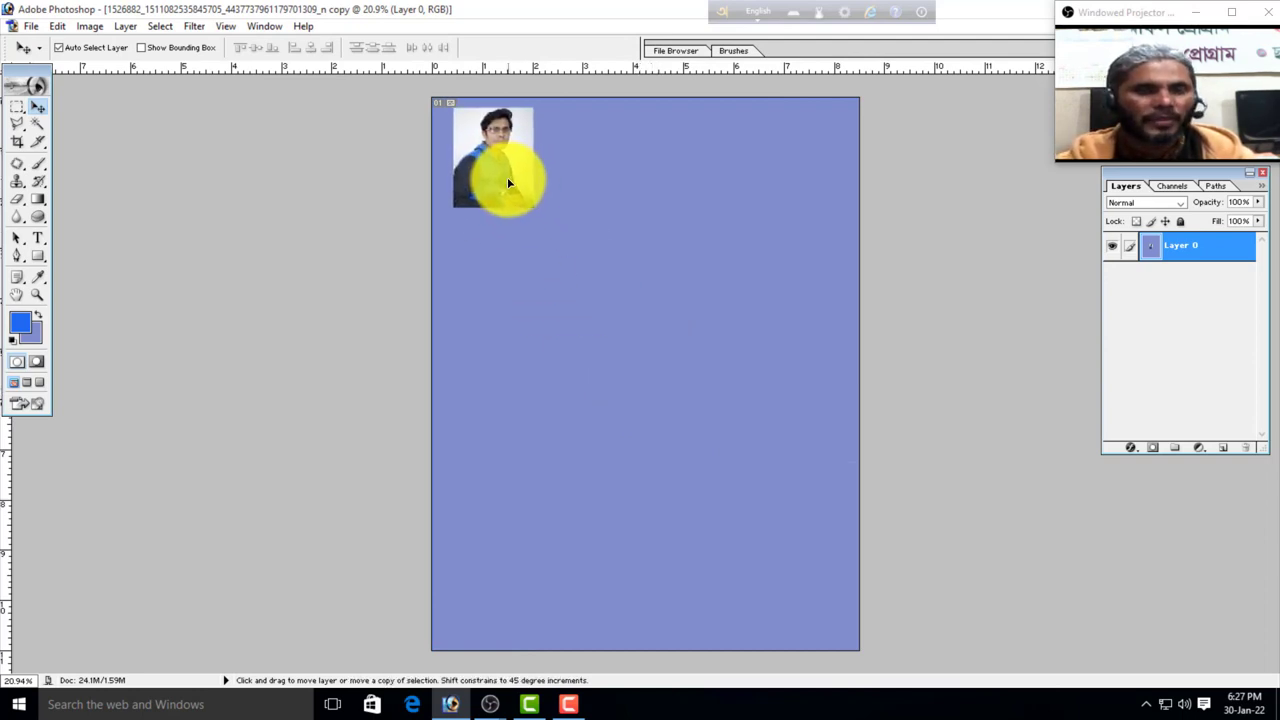
pyautogui.keyDown('alt'); pyautogui.click(505, 178); pyautogui.keyUp('alt')
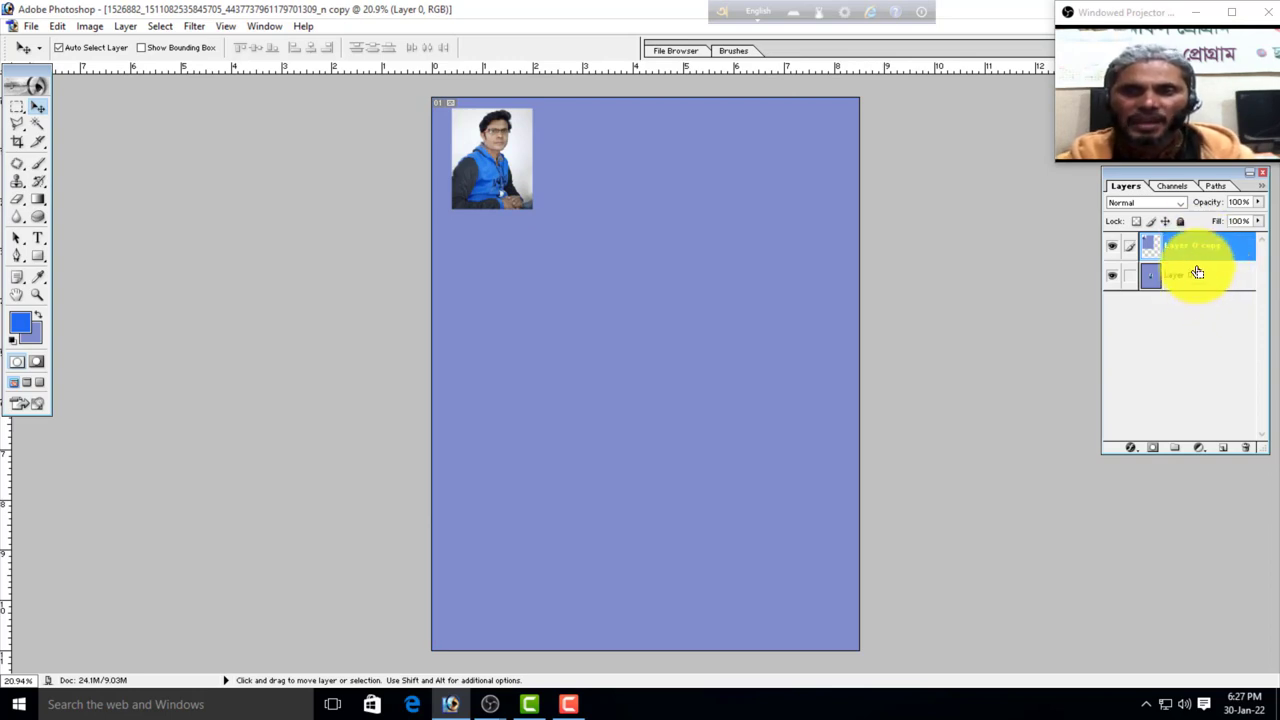
pyautogui.hotkey('ctrl', 'e')
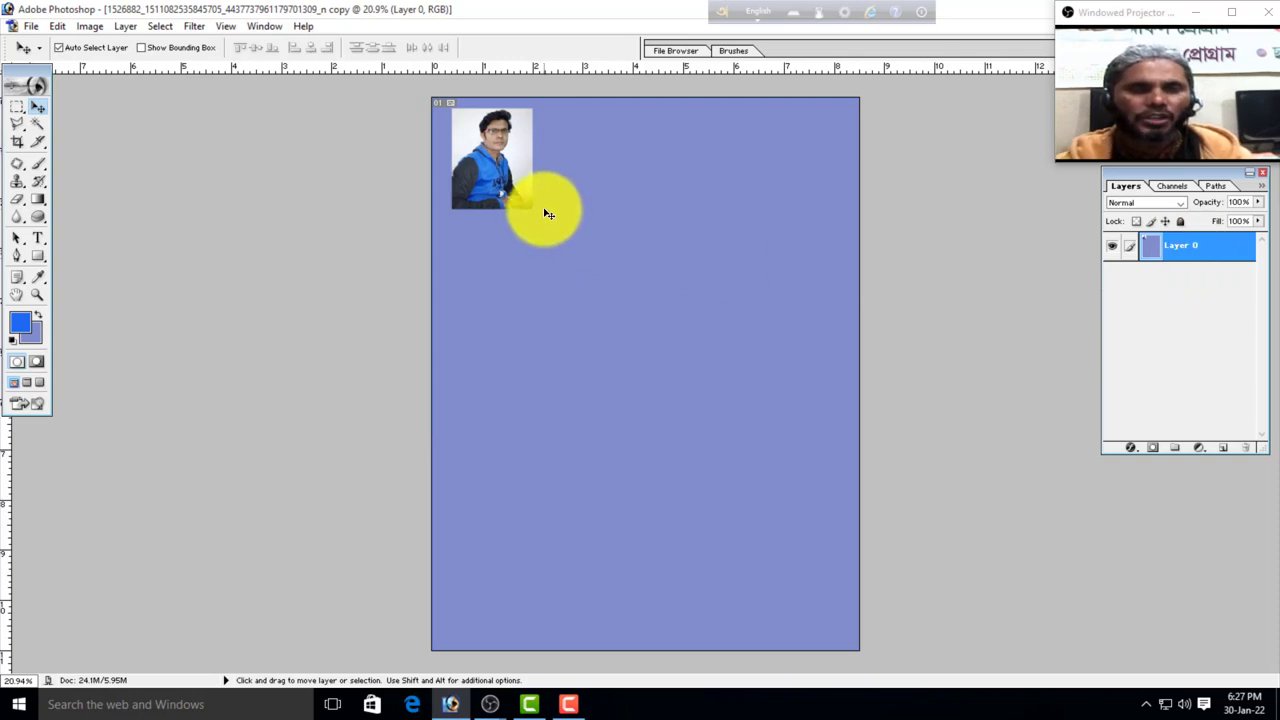
# - Make further copies of the portrait layer with the portrait shifted slightly to the right, and merge all visible layers
pyautogui.moveTo(494, 189); pyautogui.dragTo(538, 201)
pyautogui.hotkey('ctrl', 'z')
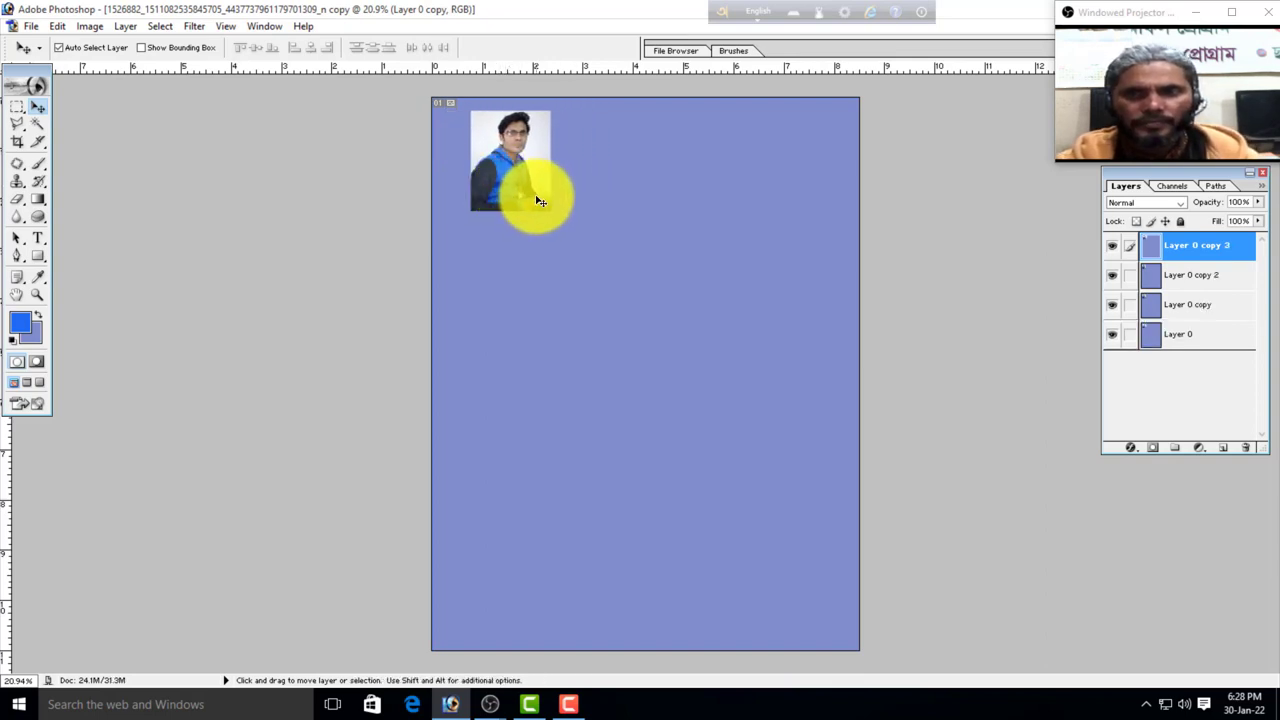
pyautogui.hotkey('shift', 'ctrl', 'e')
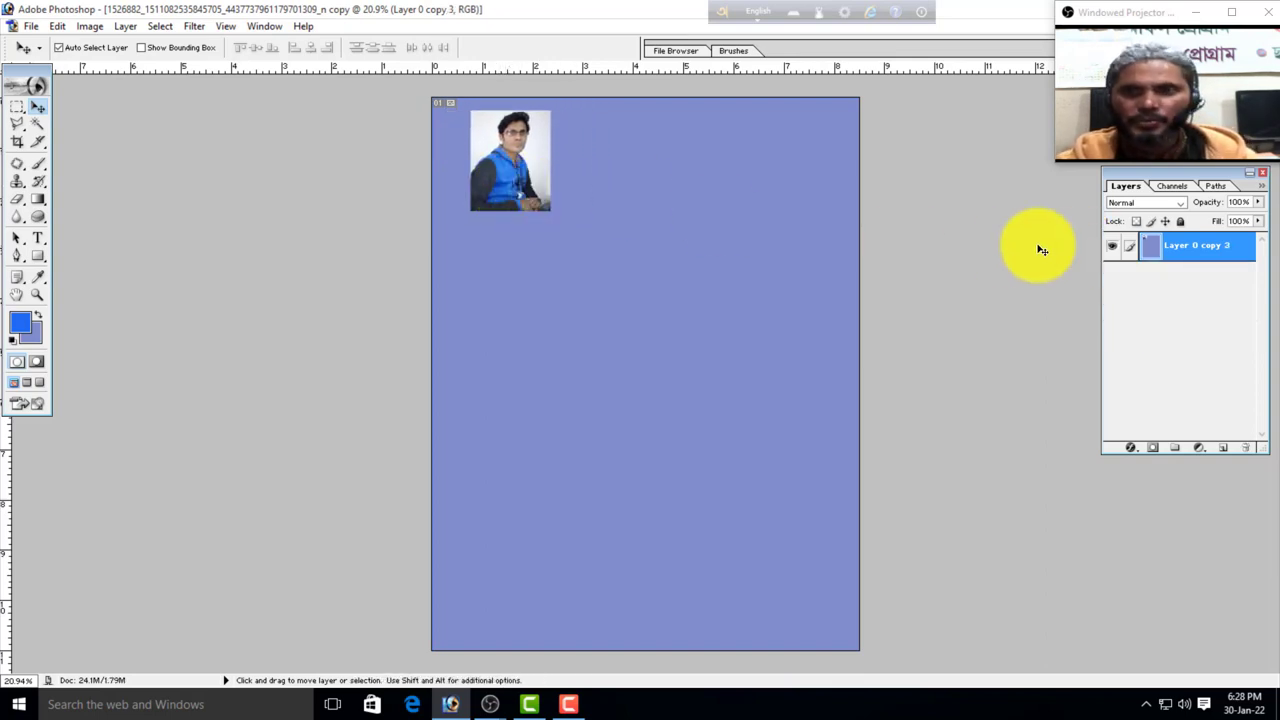
# - Duplicate the portrait across the canvas into two columns of four photos
pyautogui.moveTo(516, 190); pyautogui.dragTo(641, 520)
pyautogui.hotkey('ctrl', 'z')
pyautogui.hotkey('ctrl', 'e')
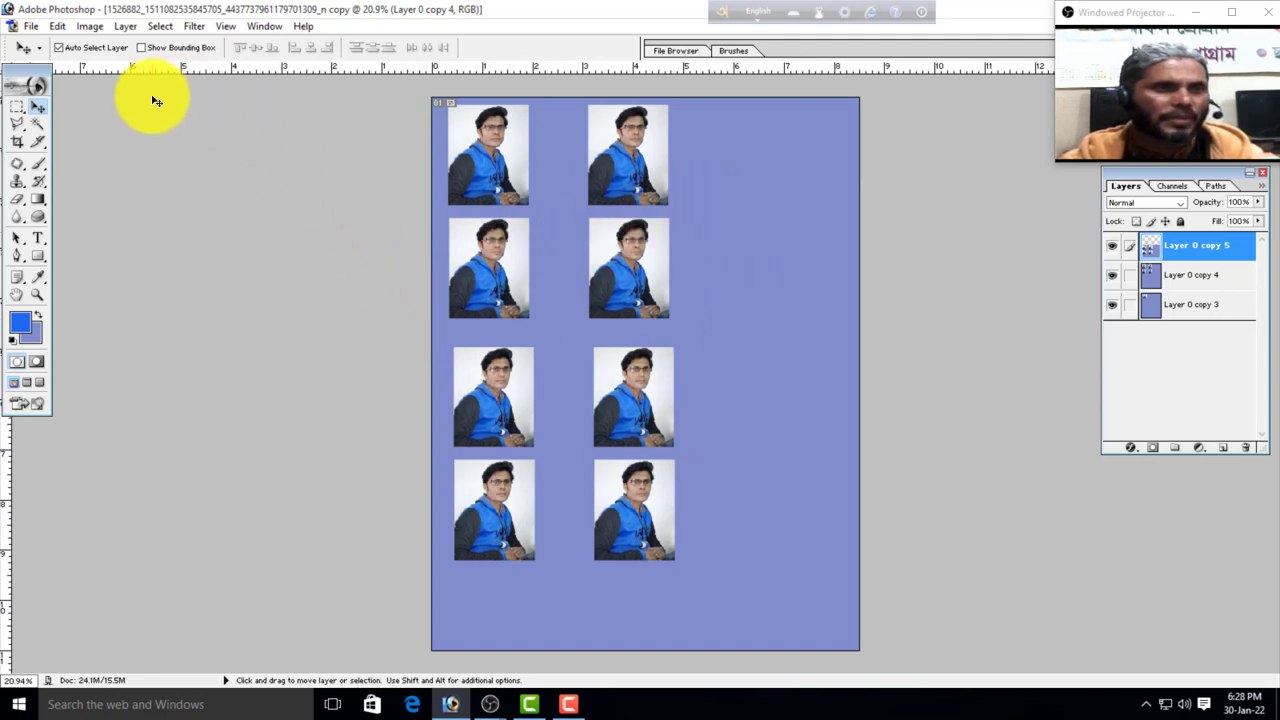
# - Open the Canvas Size settings for the sheet of portrait copies
pyautogui.click(92, 30)
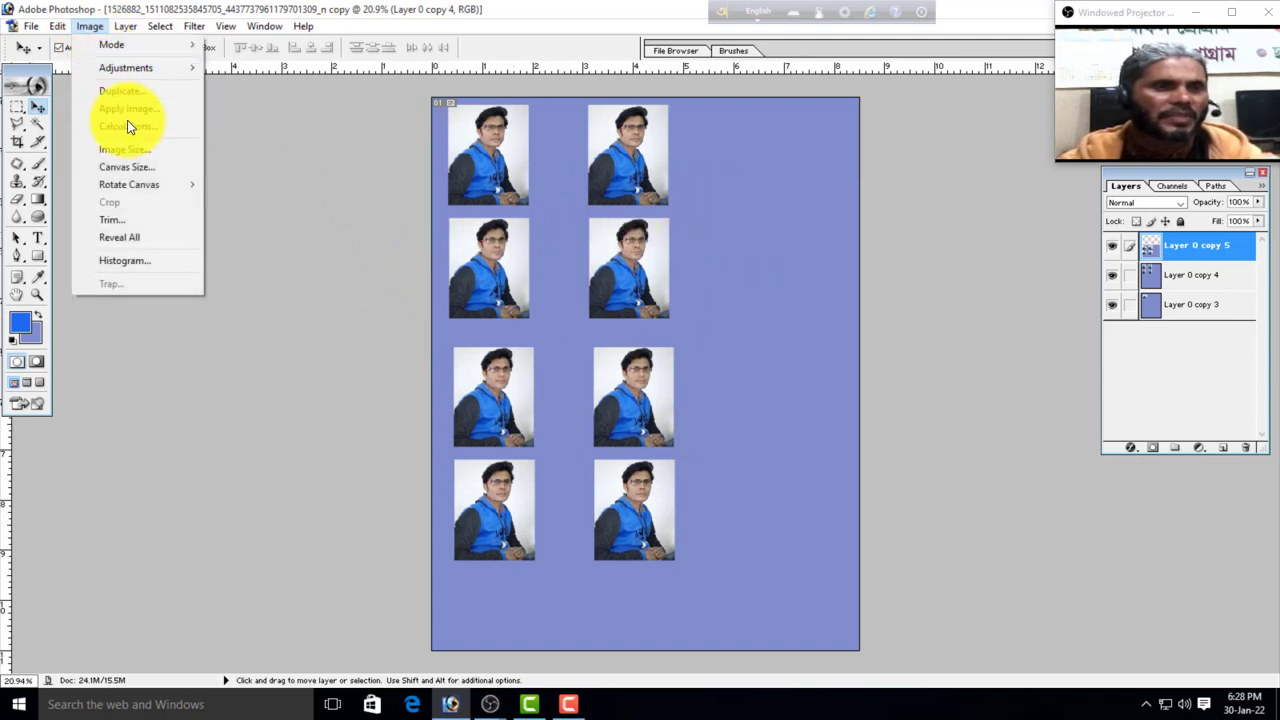
pyautogui.click(138, 174)
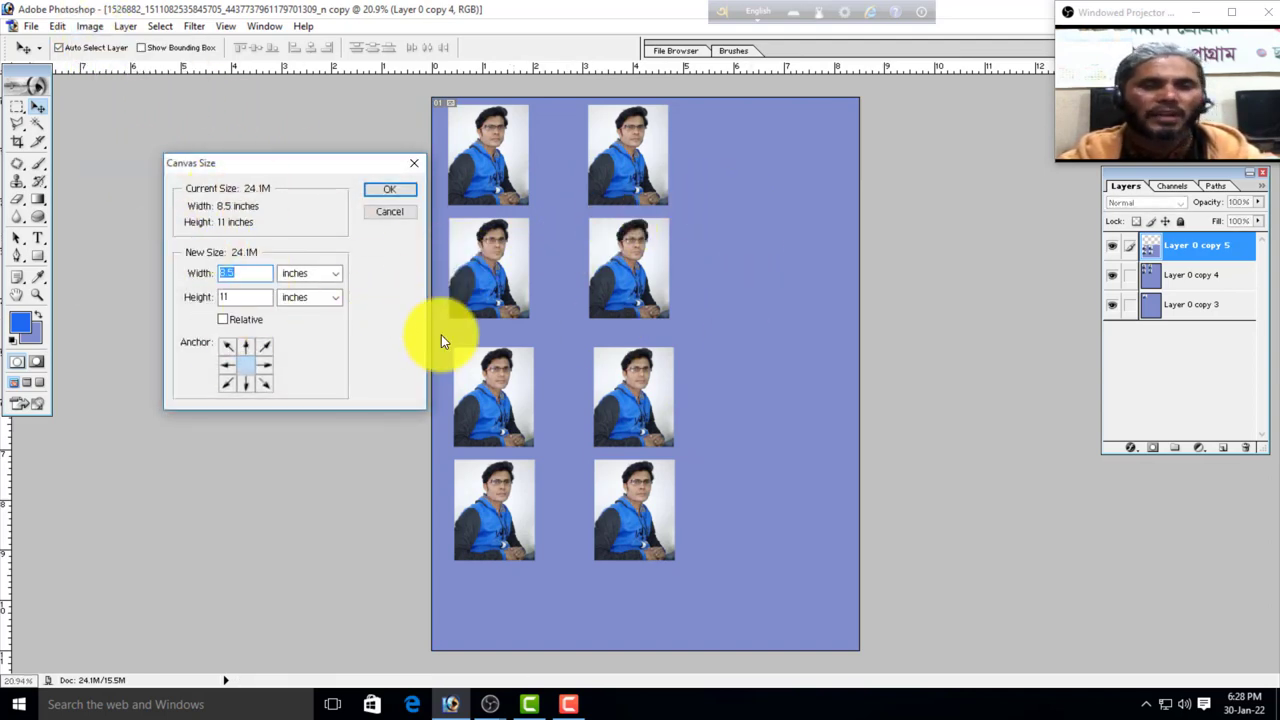